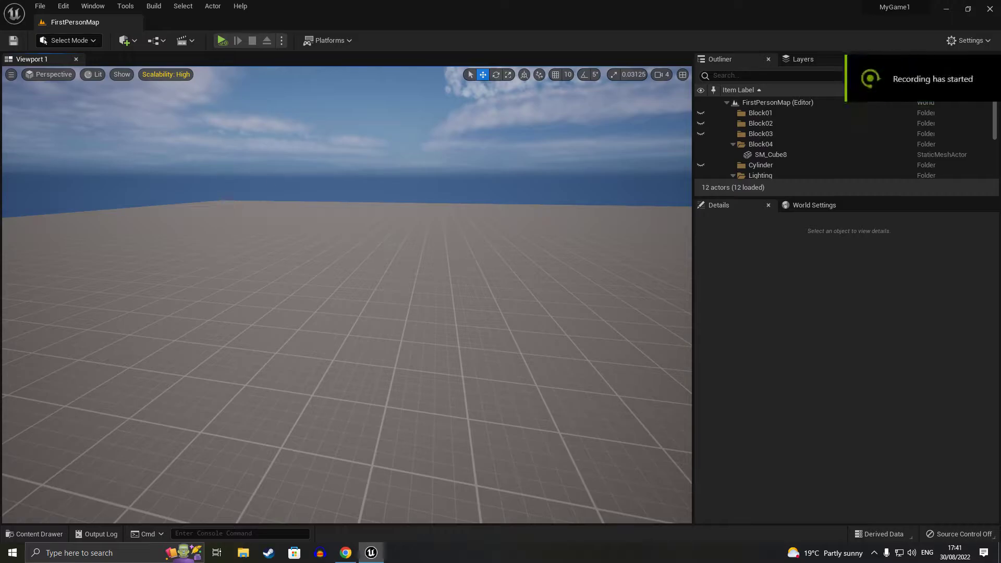
Search All Classes for 'trigger' and drop a Trigger Box onto the level floor.
right_click_drag(246, 93, 245, 92)
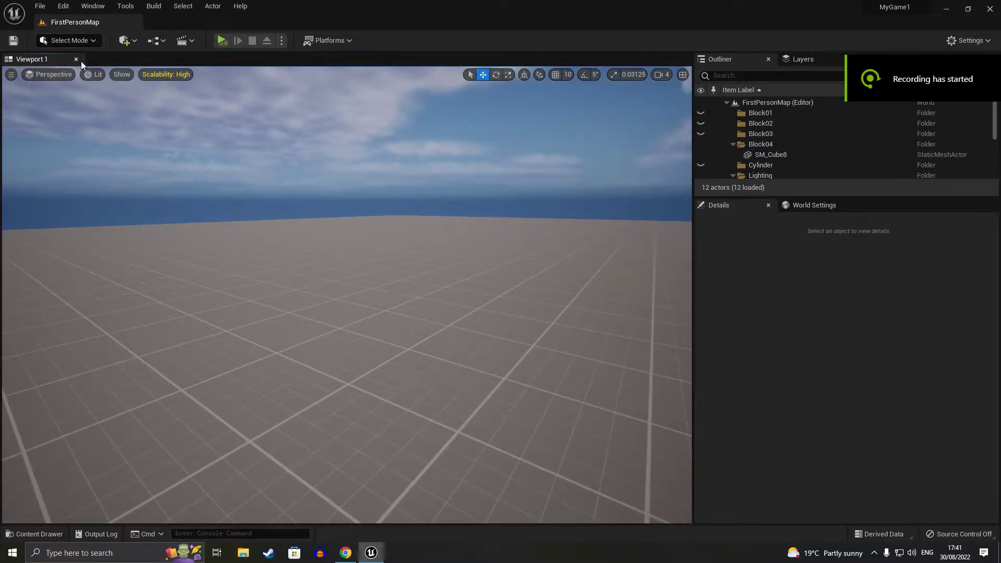
left_click(120, 40)
mouse_move(171, 207)
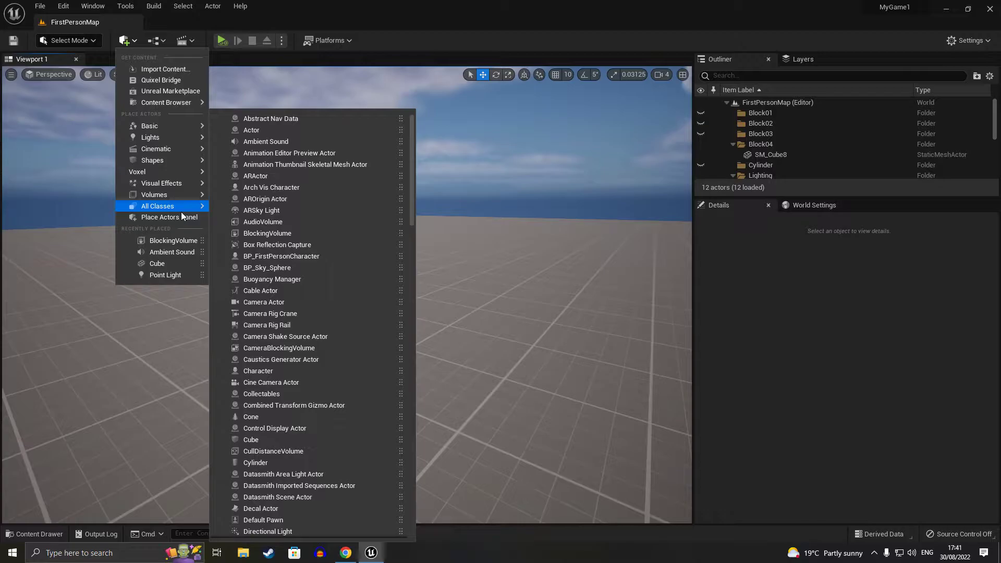
type("trigger")
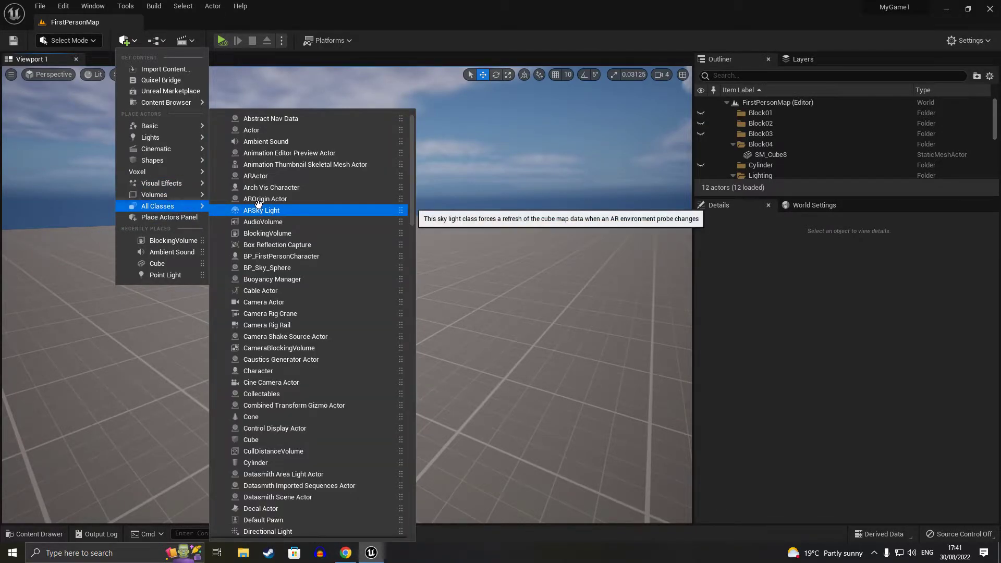
type("trigger")
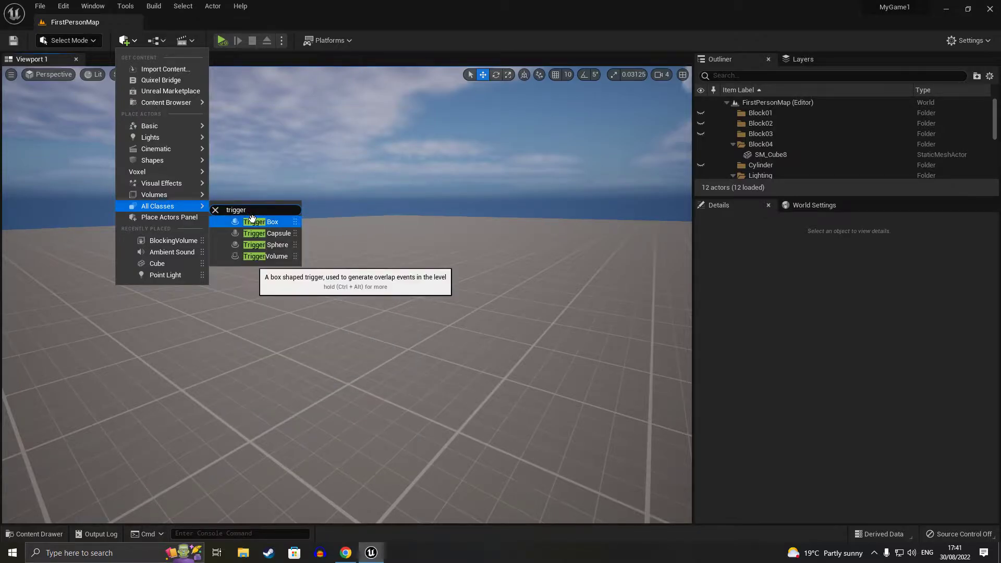
mouse_move(258, 219)
left_mouse_down()
mouse_move(359, 266)
mouse_move(354, 372)
left_mouse_up()
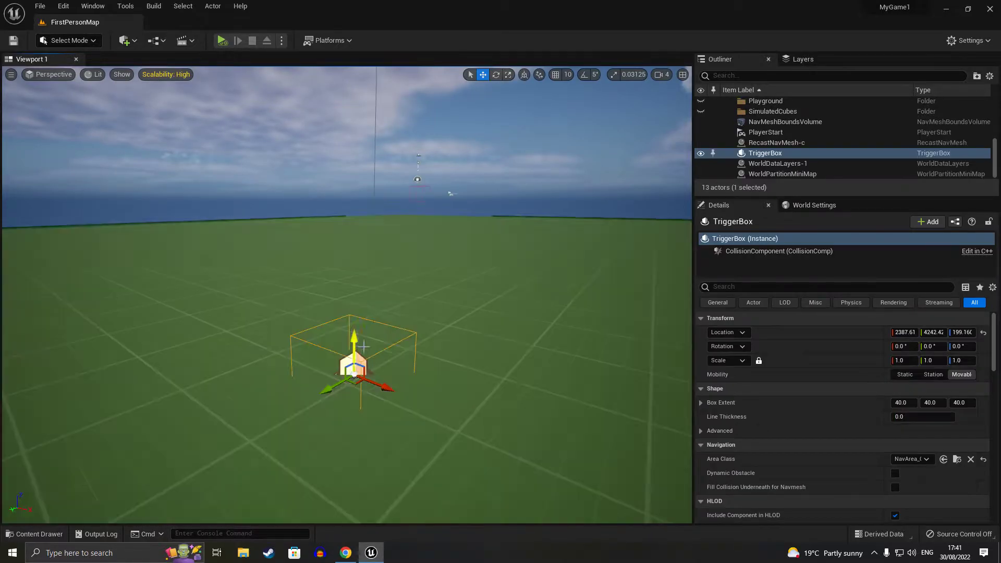
right_click_drag(358, 374, 394, 376)
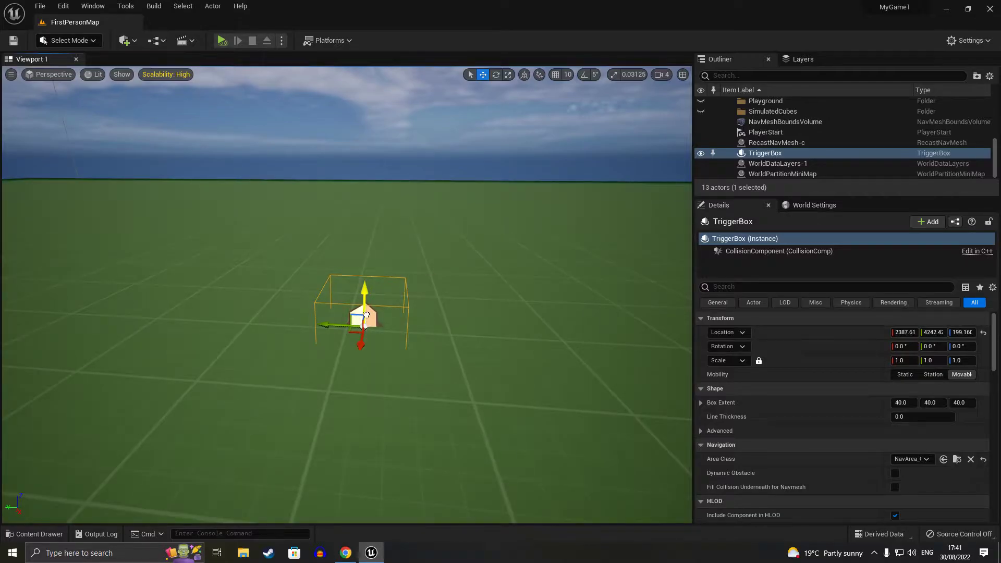
Raise the trigger box off the floor and stretch it into a wide flat volume.
left_click_drag(360, 292, 363, 254)
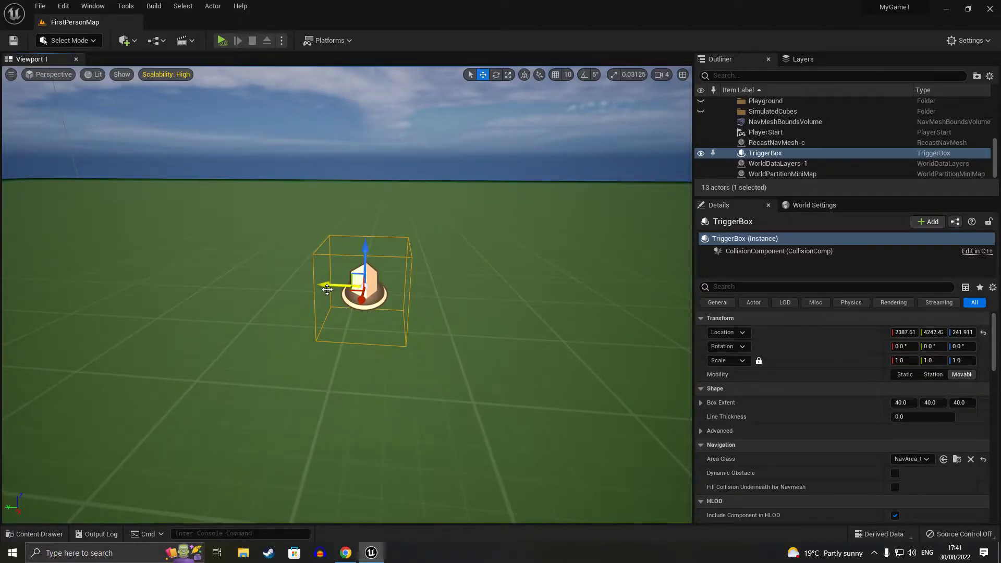
mouse_move(330, 286)
left_mouse_down()
mouse_move(400, 314)
mouse_move(403, 207)
left_mouse_up()
mouse_move(402, 208)
right_mouse_down()
mouse_move(386, 219)
mouse_move(365, 198)
right_mouse_up()
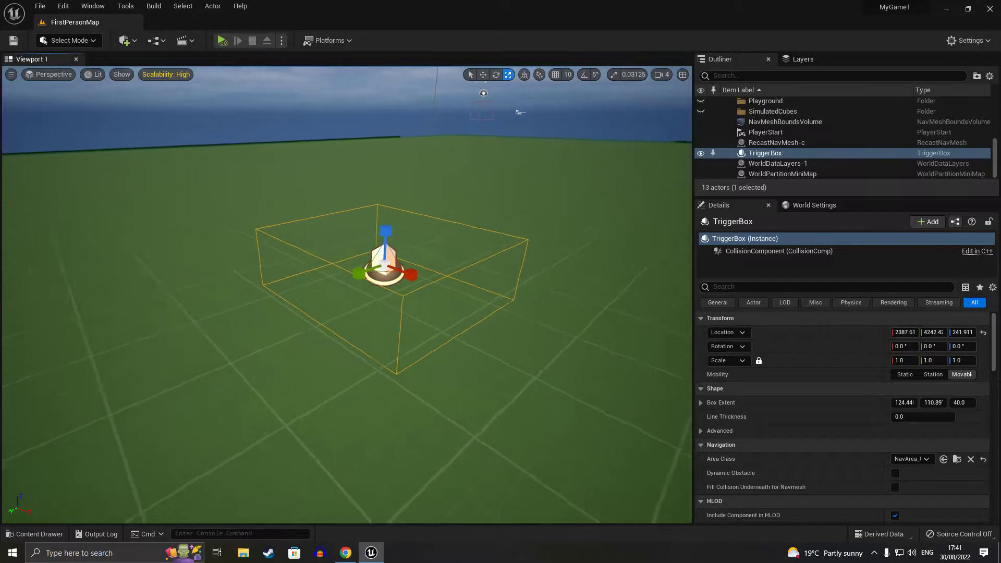
Place a Point Light and a Cube into the level beside the trigger box.
left_click(134, 42)
mouse_move(158, 140)
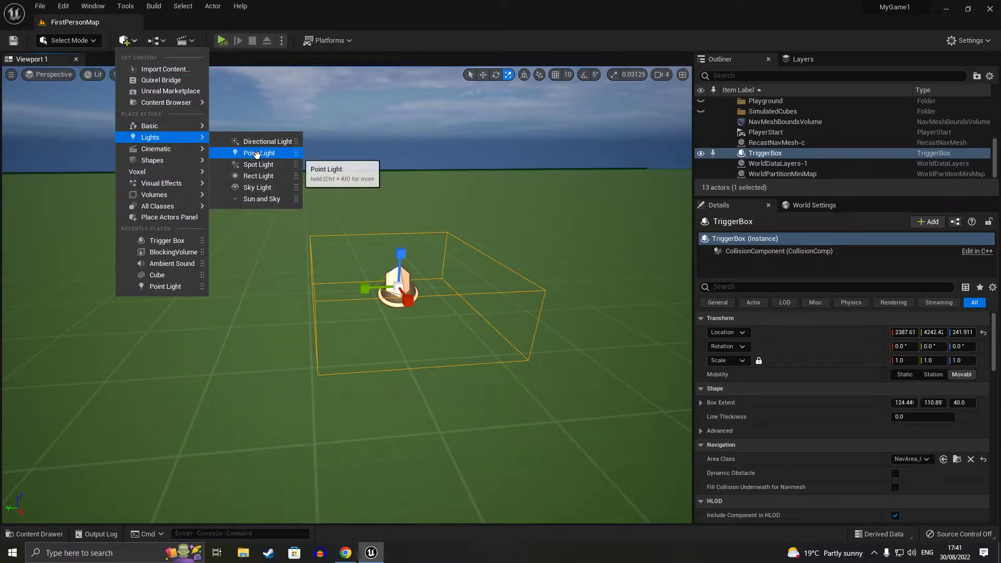
mouse_move(269, 152)
left_mouse_down()
mouse_move(209, 261)
mouse_move(194, 214)
left_mouse_up()
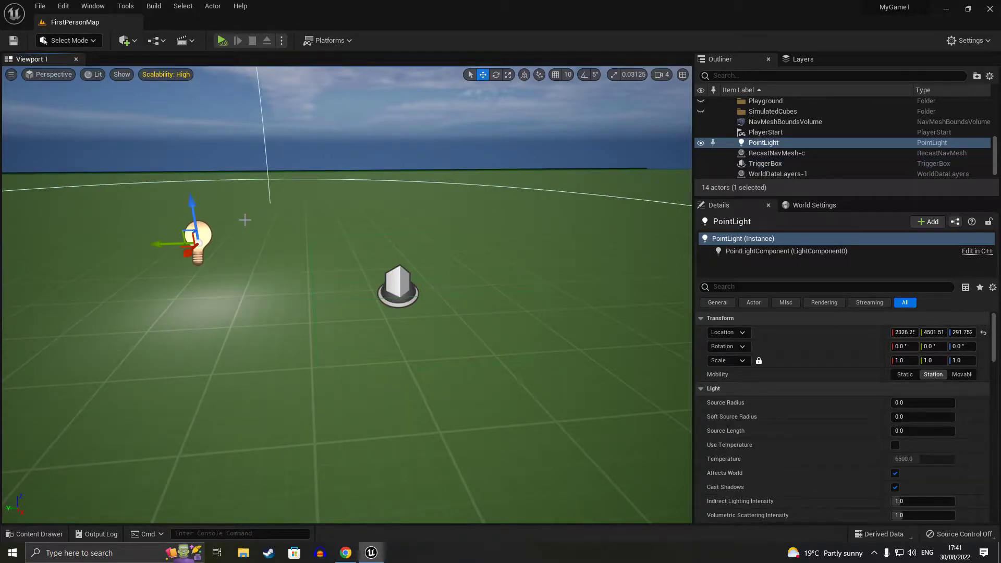
left_click(126, 40)
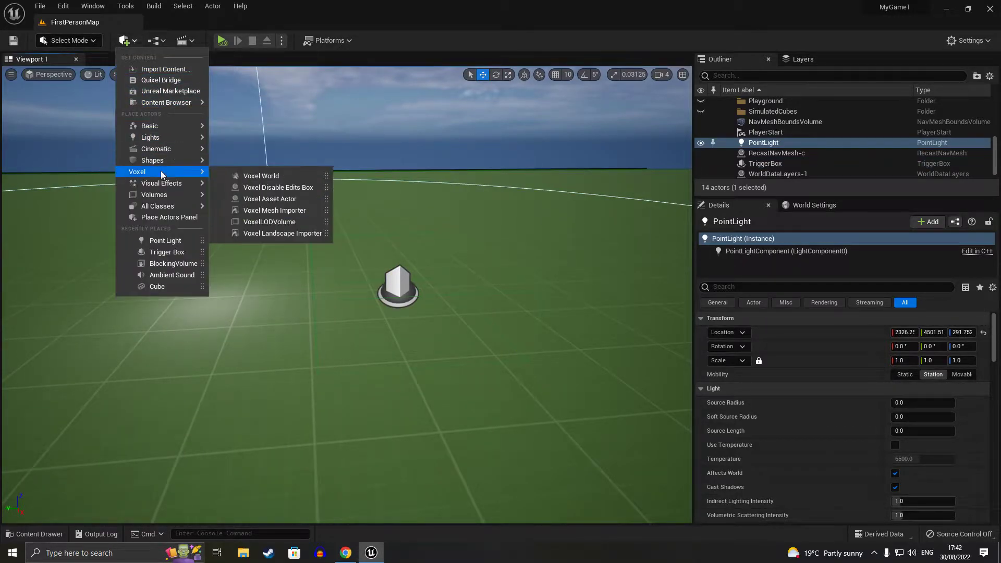
mouse_move(176, 159)
mouse_move(240, 166)
left_mouse_down()
mouse_move(199, 248)
mouse_move(285, 249)
left_mouse_up()
Scale the cube into a tall, thin side wall.
key("w")
key("r")
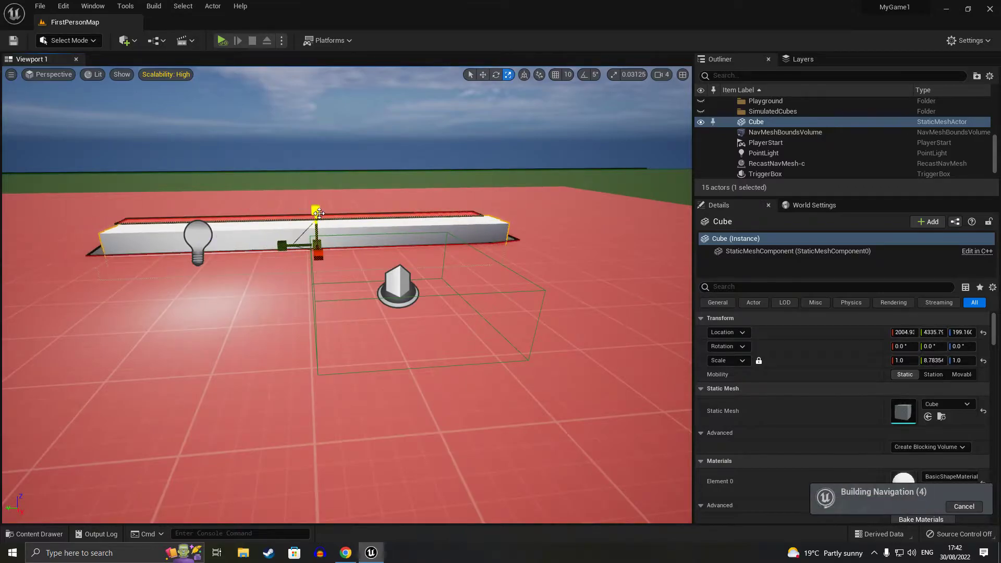
left_click_drag(316, 212, 315, 151)
key("w")
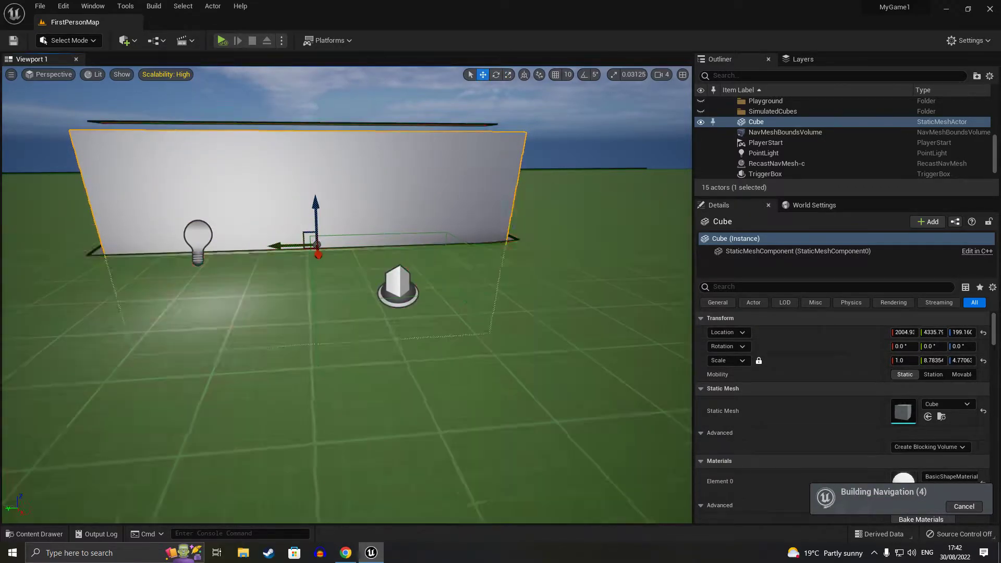
right_click_drag(355, 271, 356, 272)
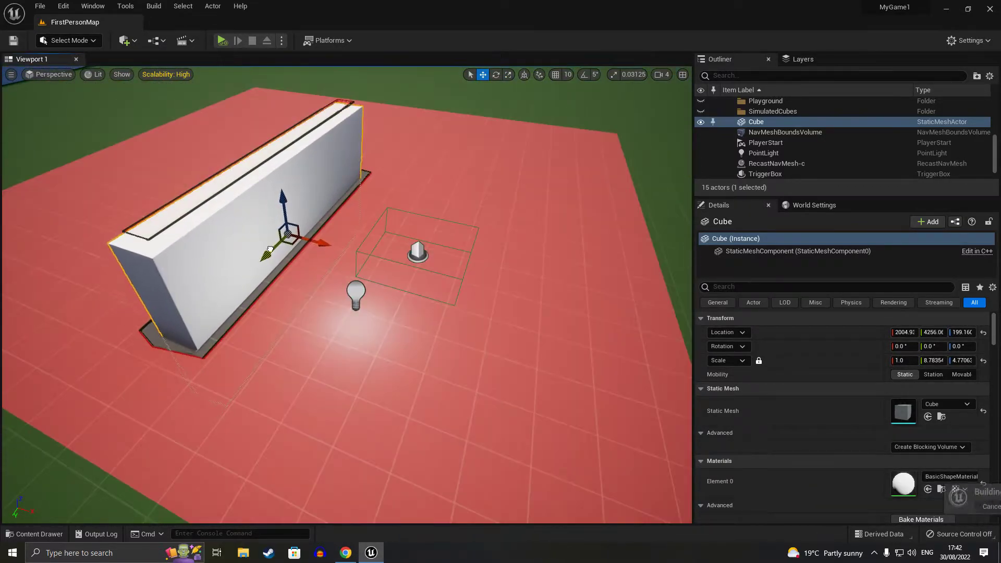
key("r")
mouse_move(323, 243)
left_mouse_down()
mouse_move(309, 236)
mouse_move(645, 379)
left_mouse_up()
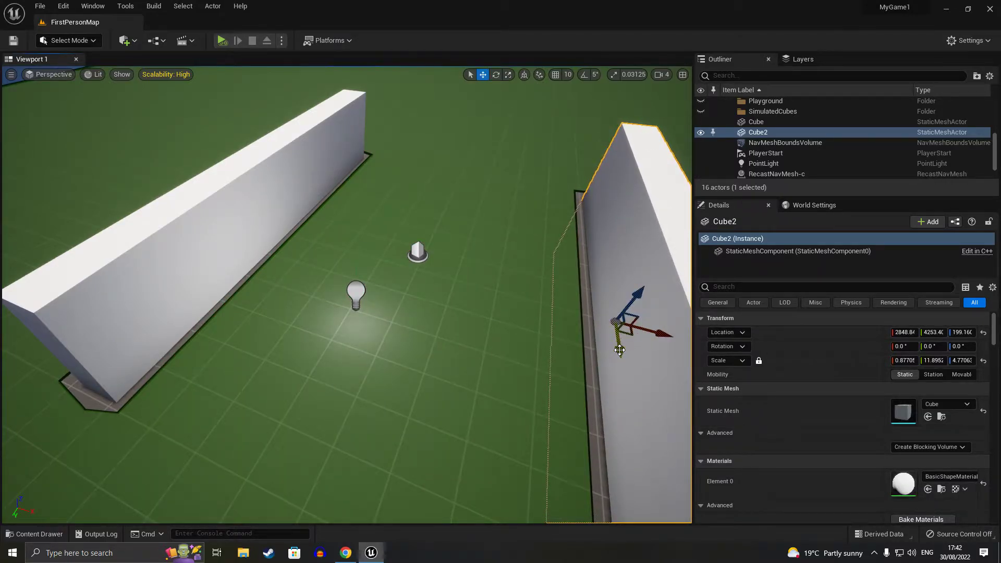
Duplicate the side wall, then lengthen and move the copy to close the back.
mouse_move(620, 350)
left_mouse_down("alt")
mouse_move(634, 308)
mouse_move(689, 337)
left_mouse_up("alt")
key("r")
right_click_drag(540, 274, 469, 274)
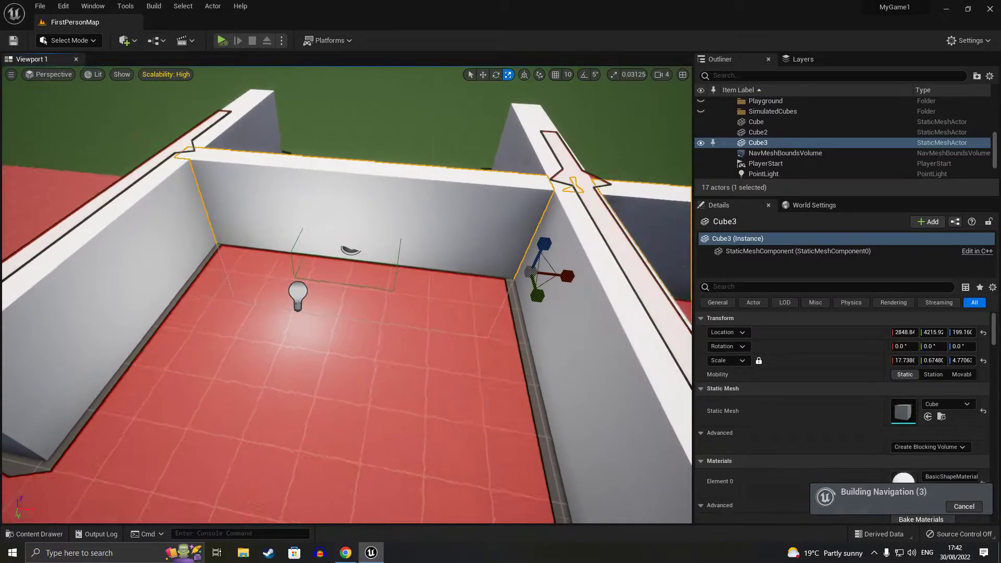
key("w")
mouse_move(541, 274)
left_mouse_down()
mouse_move(381, 180)
mouse_move(409, 175)
left_mouse_up()
key("r")
right_click_drag(532, 288, 470, 289)
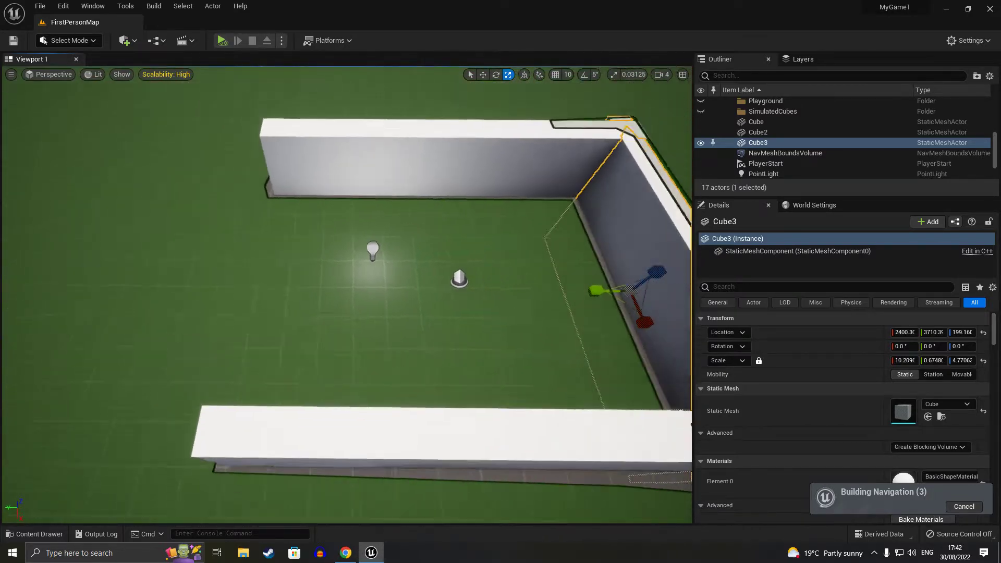
Copy the back wall to form the opposite wall, then select the first and right walls.
key("w")
left_click_drag(532, 288, 214, 289, "alt")
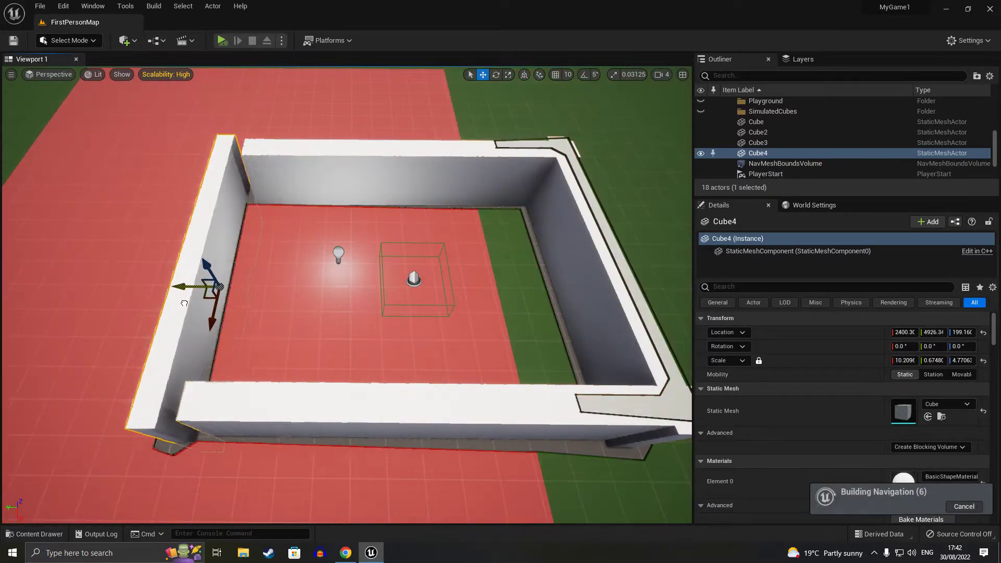
scroll(339, 310, "down", 3)
right_click_drag(340, 310, 261, 147)
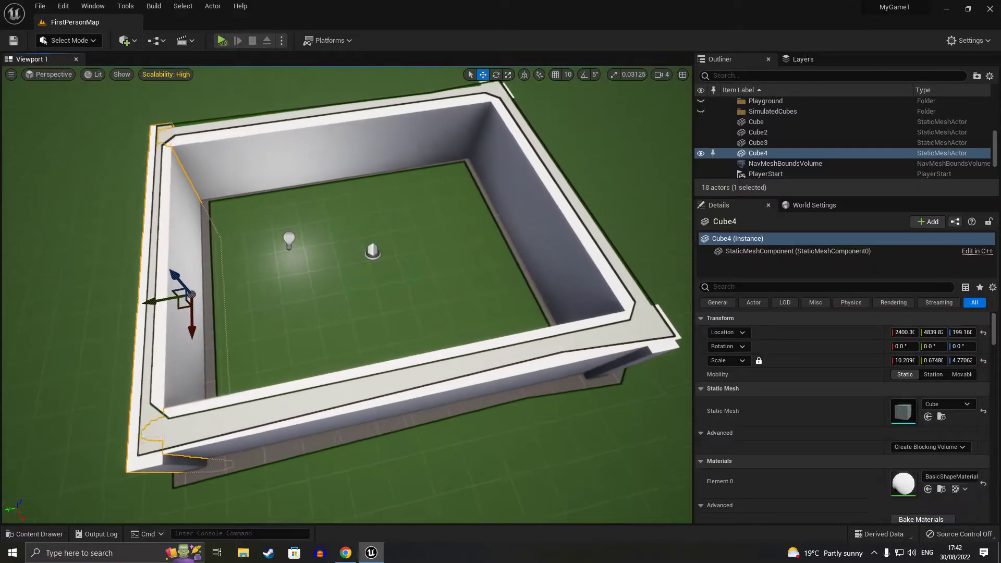
left_click(332, 167, "ctrl")
left_click(533, 215, "ctrl")
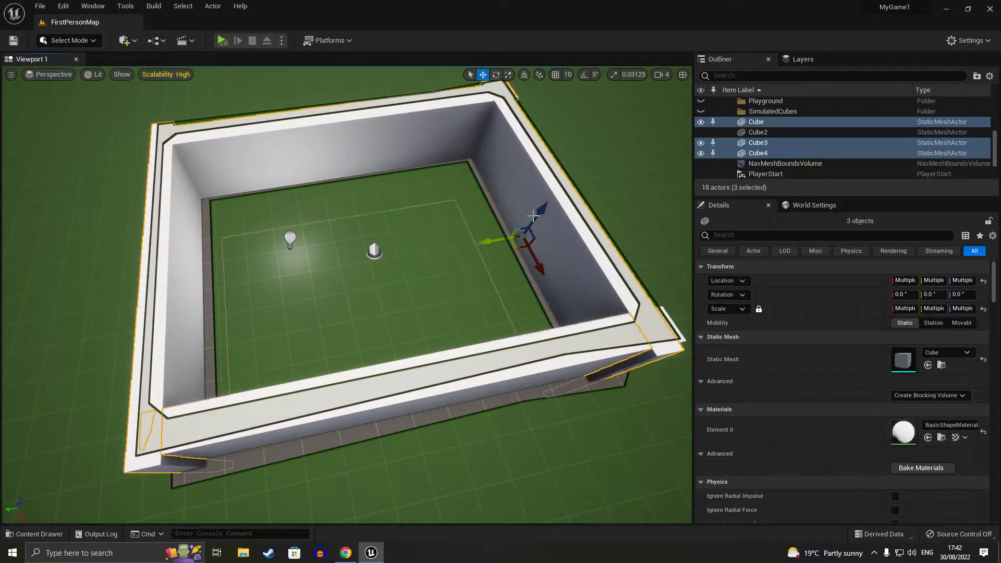
Select all four walls and scale them taller to a Z scale of about 9.19.
left_click(468, 382, "ctrl")
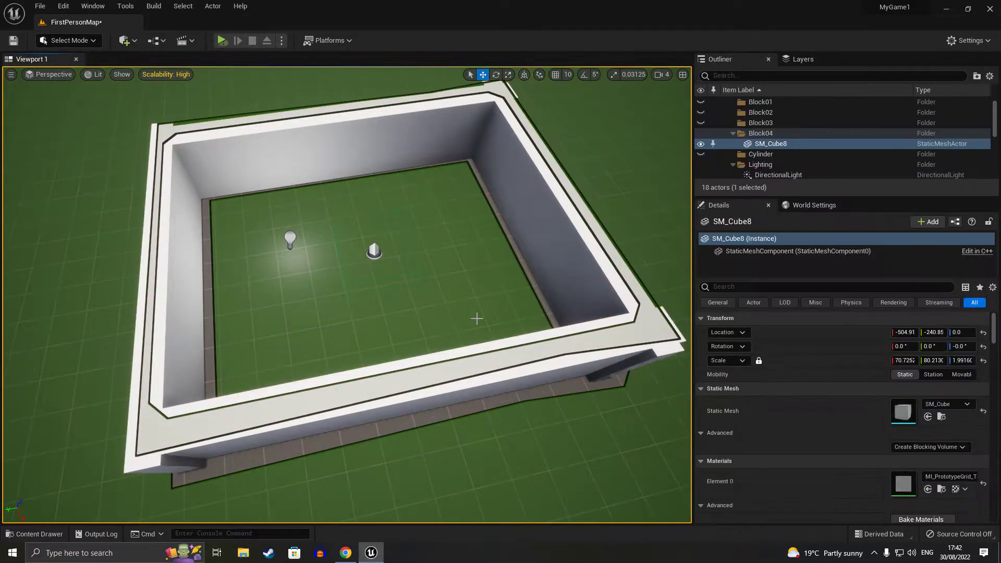
left_click(533, 215)
left_click(330, 155, "ctrl")
left_click(185, 271, "ctrl")
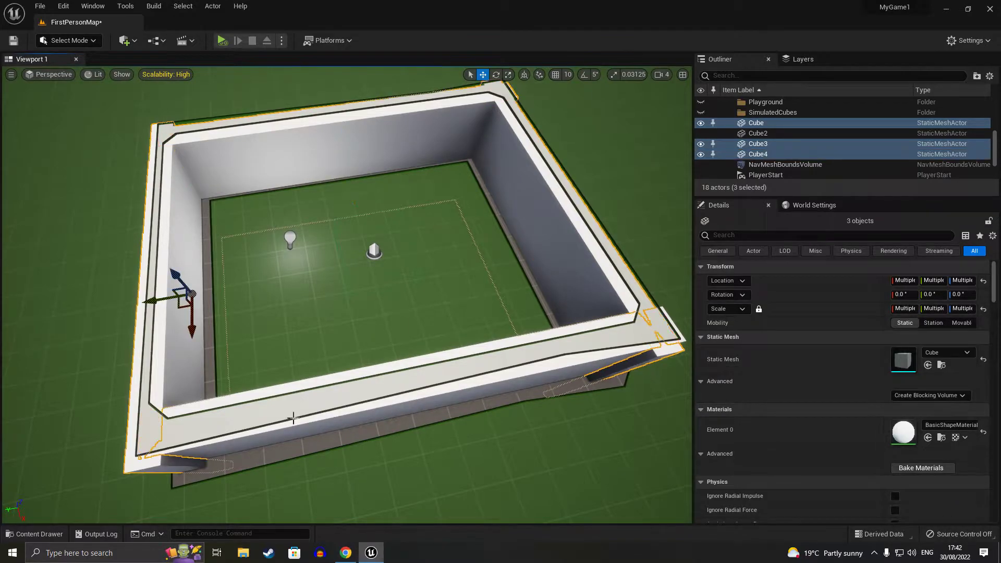
left_click(384, 414, "ctrl")
key("r")
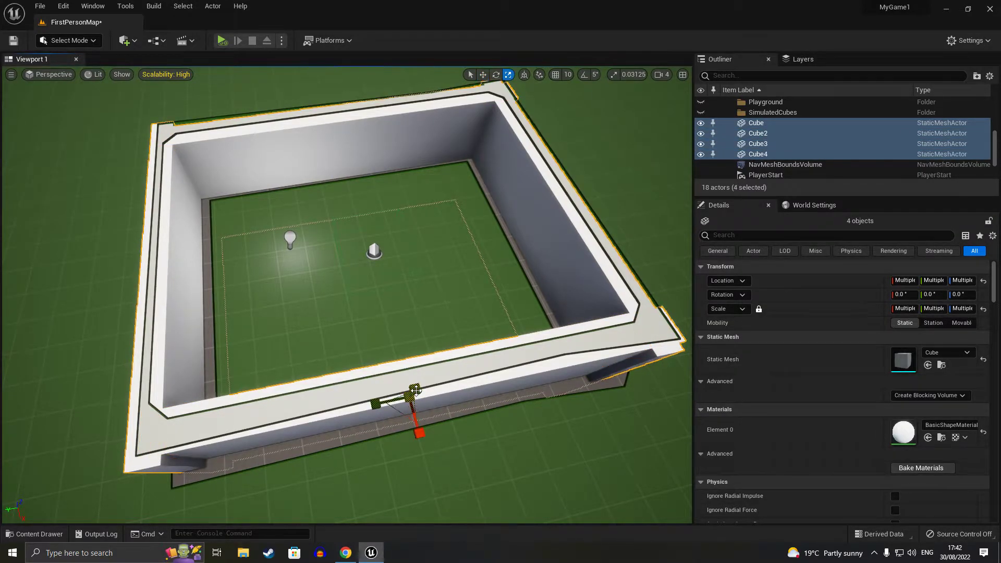
left_click_drag(416, 391, 416, 313)
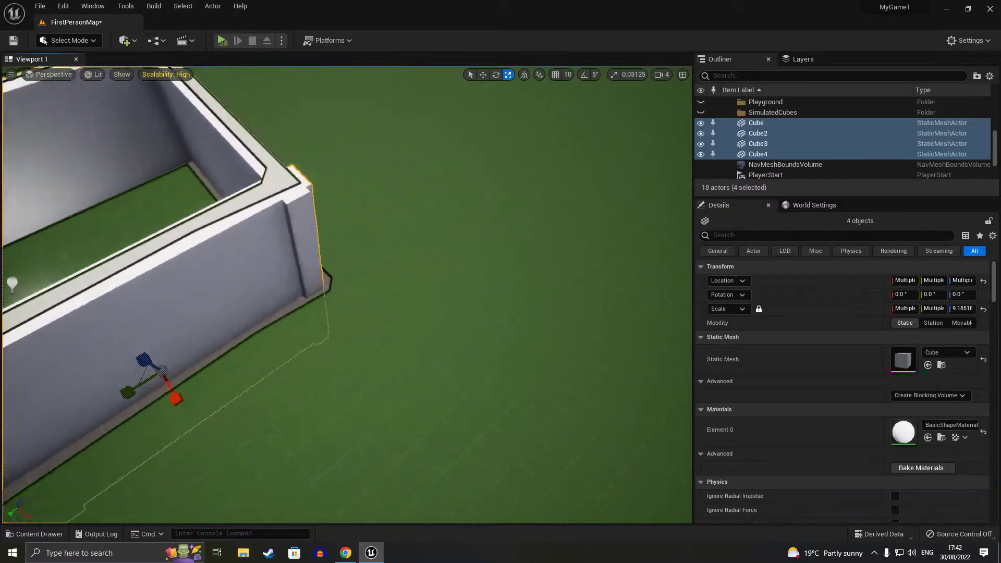
Frame the walls, view the room from inside, and select a single wall.
key("f")
key("w")
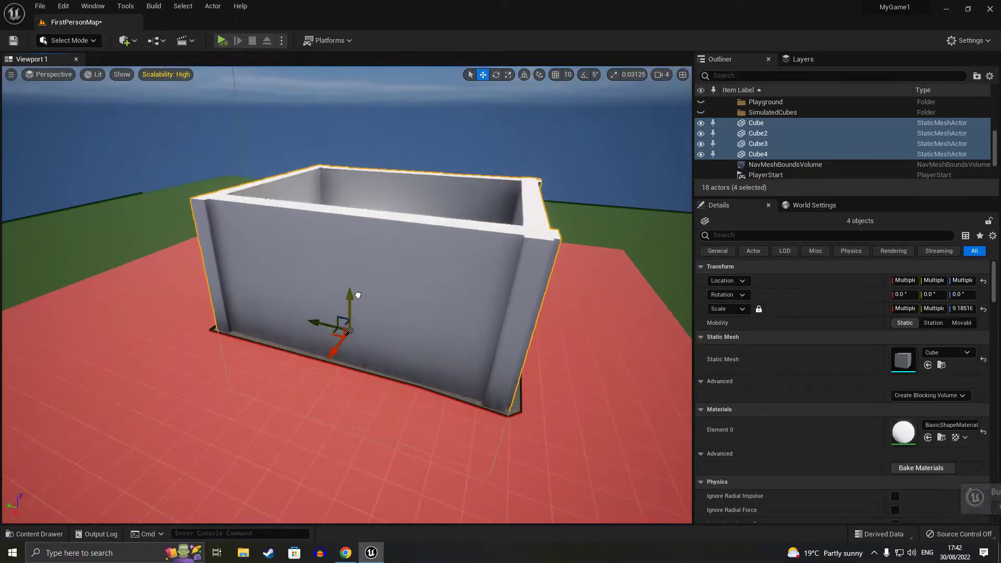
mouse_move(381, 228)
right_mouse_down()
mouse_move(365, 208)
mouse_move(367, 254)
right_mouse_up()
left_click(366, 253)
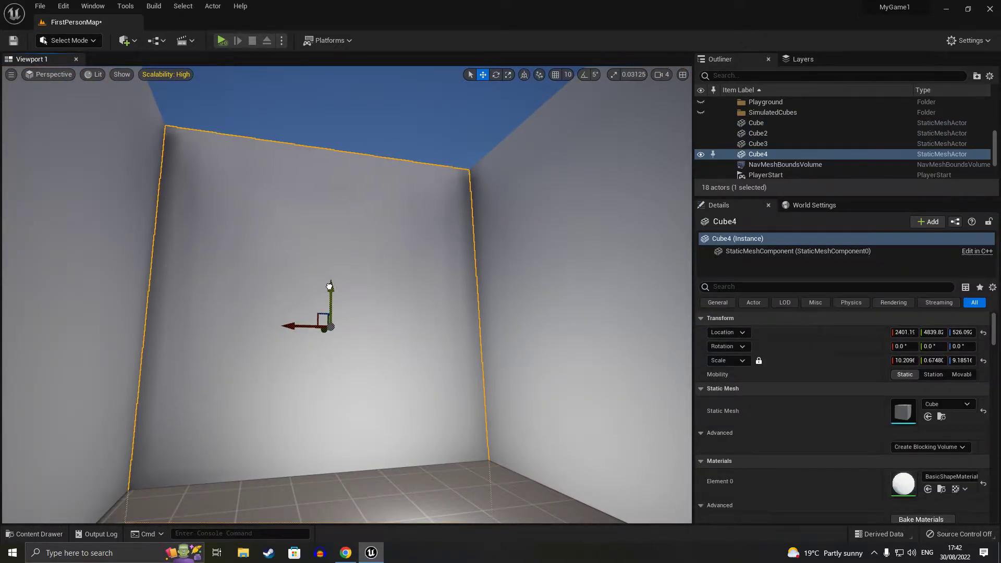
Duplicate a wall into Cube5 and shape it into a ceiling slab of about 10.21 × 11.49 × 0.65.
key("r")
mouse_move(329, 286)
left_mouse_down("alt")
mouse_move(330, 219)
mouse_move(332, 271)
left_mouse_up("alt")
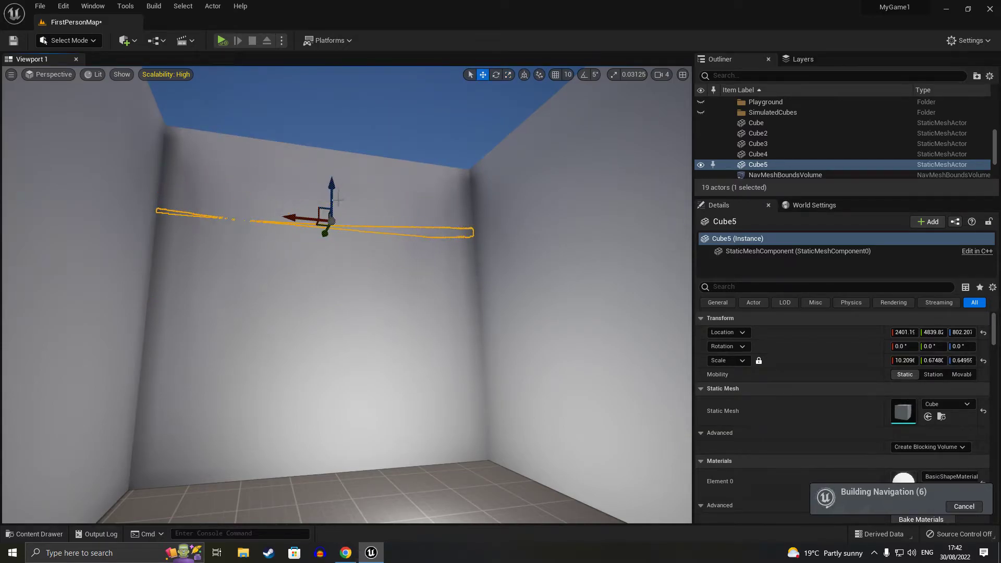
mouse_move(338, 199)
left_mouse_down()
mouse_move(328, 184)
mouse_move(352, 148)
left_mouse_up()
right_click_drag(353, 148, 349, 150)
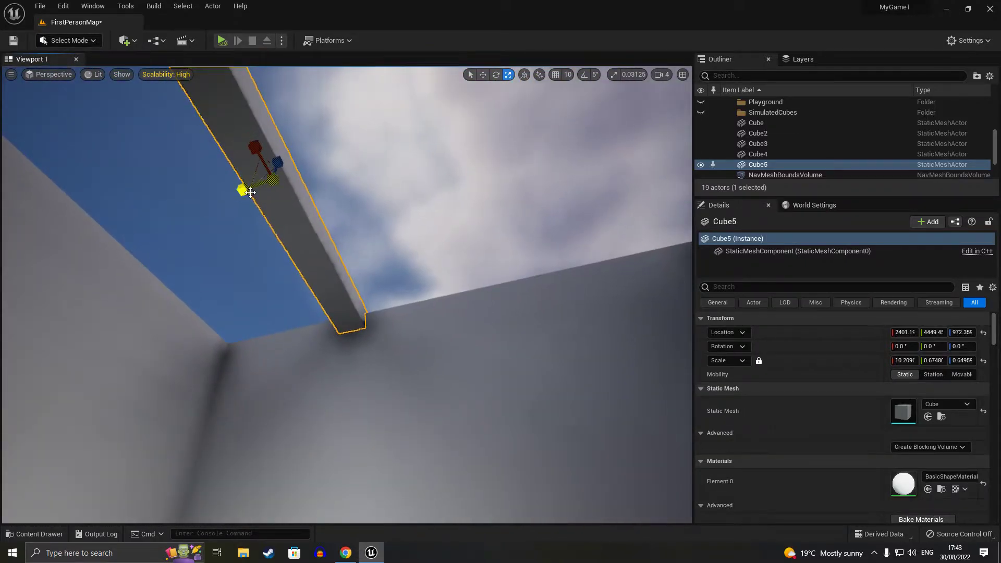
left_click_drag(250, 192, 261, 196)
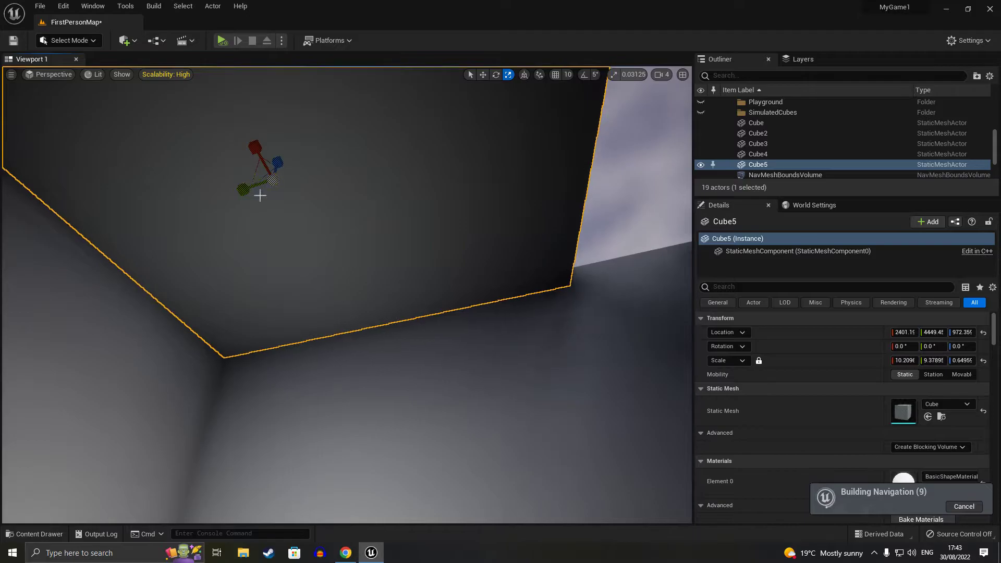
right_click_drag(260, 196, 260, 195)
mouse_move(213, 249)
left_mouse_down()
mouse_move(194, 261)
mouse_move(305, 257)
mouse_move(337, 294)
left_mouse_up()
key("w")
key("r")
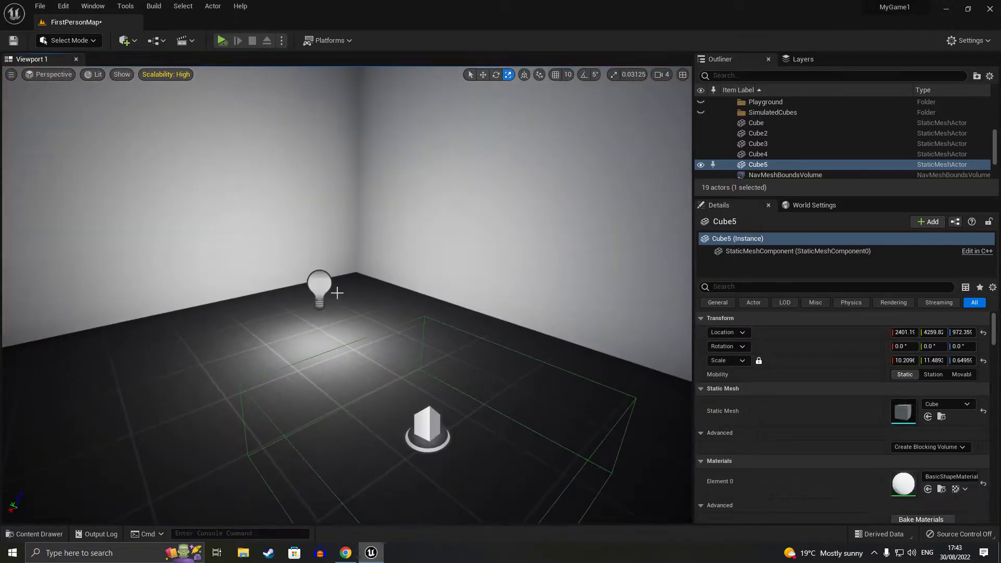
Move the point light toward the left wall and up to about Z 430.
right_click_drag(337, 293, 337, 293)
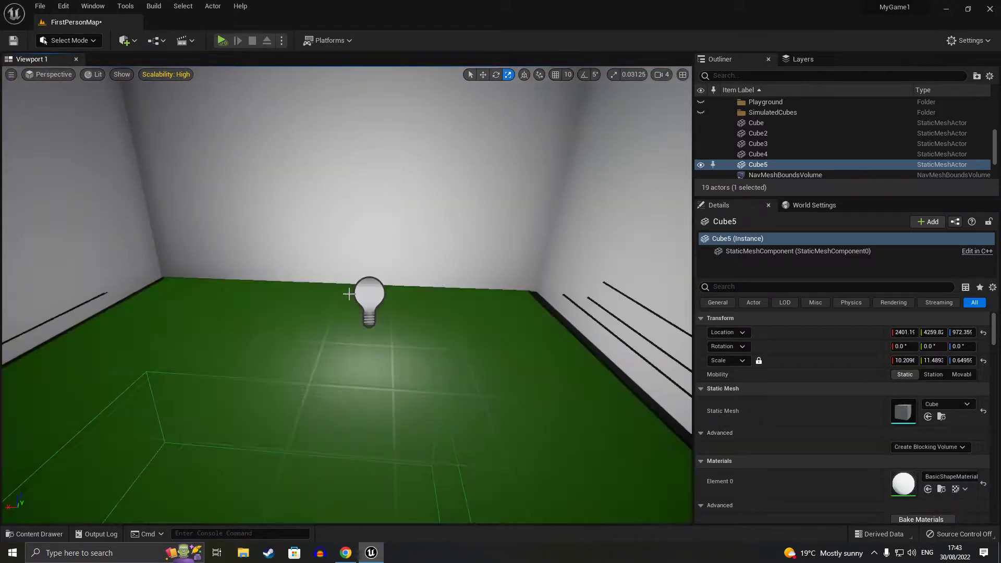
left_click(373, 326)
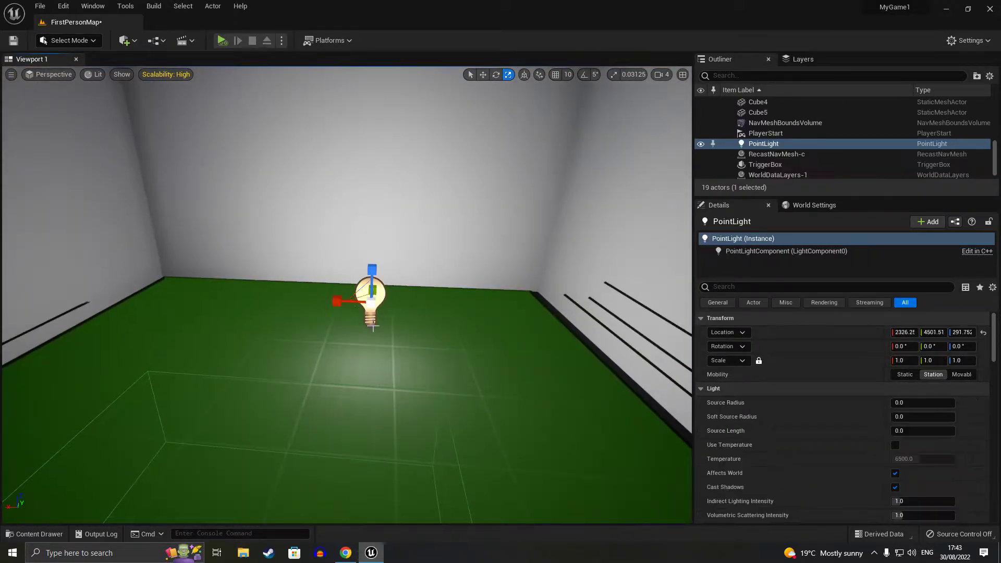
mouse_move(362, 297)
left_mouse_down()
mouse_move(187, 259)
mouse_move(163, 164)
left_mouse_up()
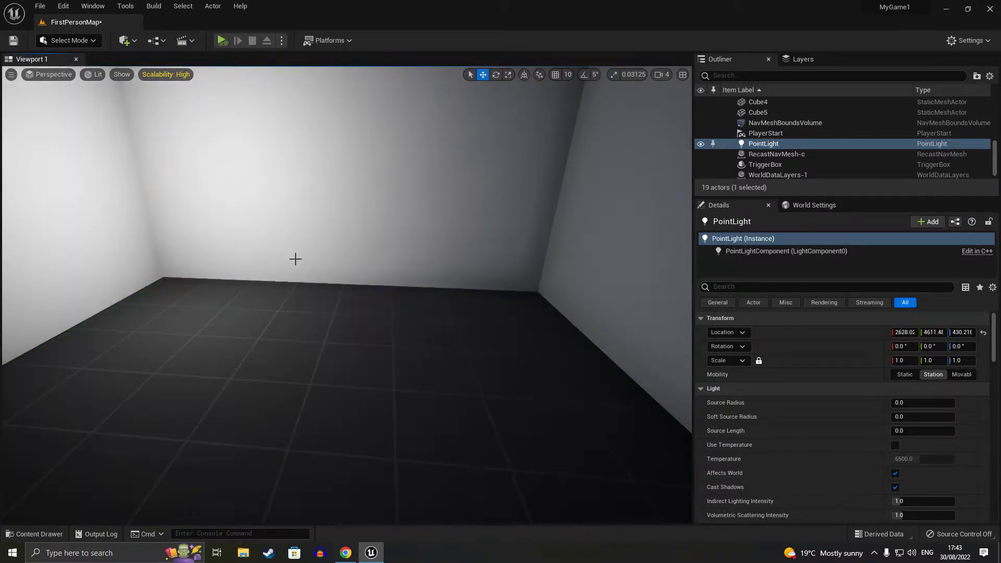
mouse_move(295, 259)
right_mouse_down()
mouse_move(342, 308)
mouse_move(324, 308)
right_mouse_up()
Slide the trigger box along Y and frame it with the corner and light.
left_click(366, 273)
left_click_drag(365, 273, 335, 225)
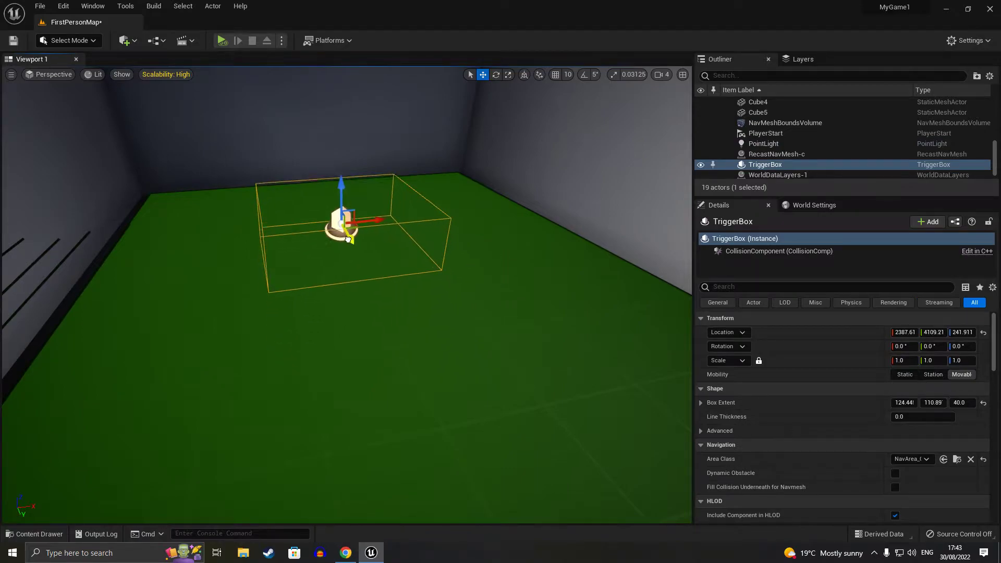
key("f")
right_click_drag(335, 225, 423, 195)
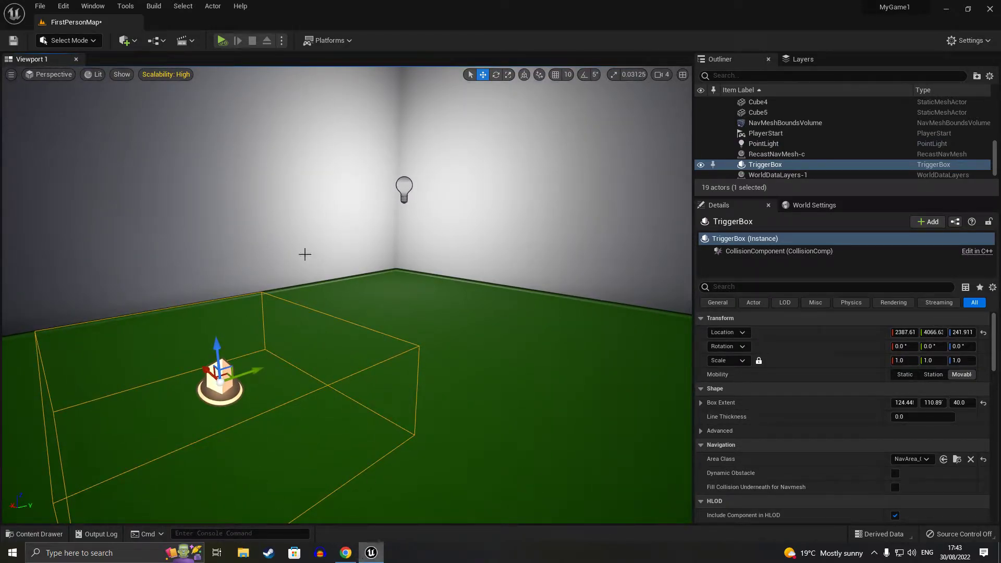
left_click(163, 43)
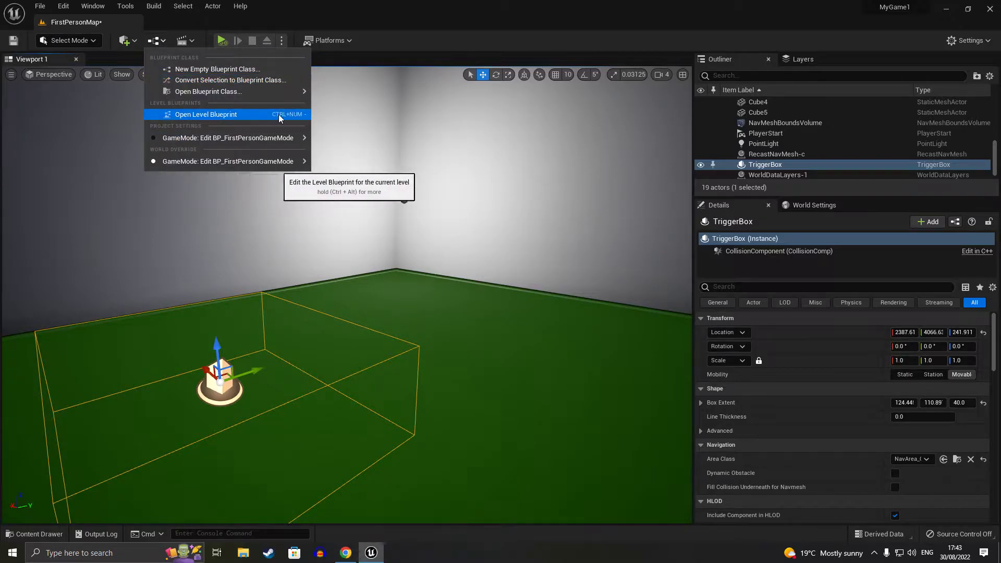
Open the FirstPersonMap Level Blueprint, maximize its window, then minimize back to the level.
left_click(228, 114)
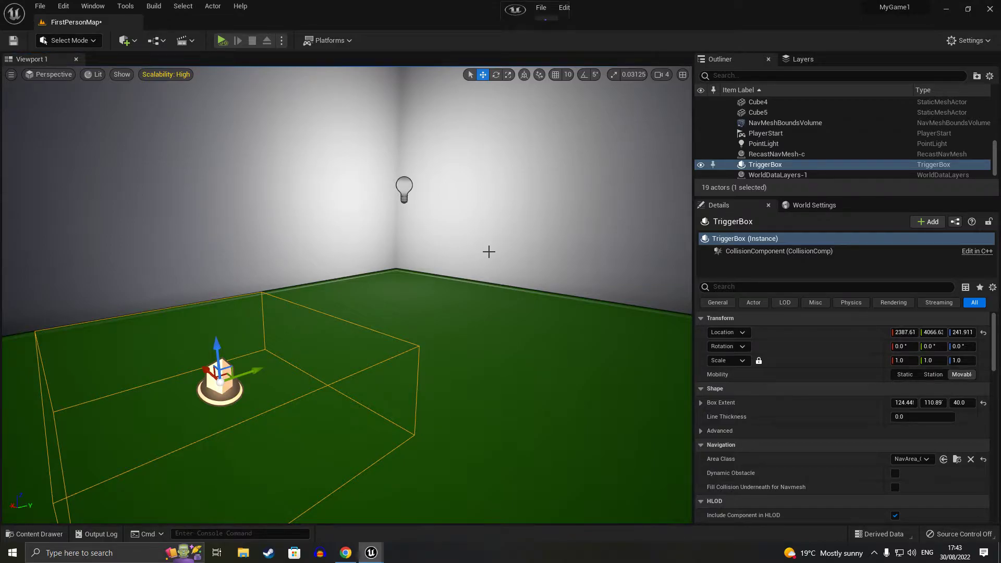
mouse_move(371, 552)
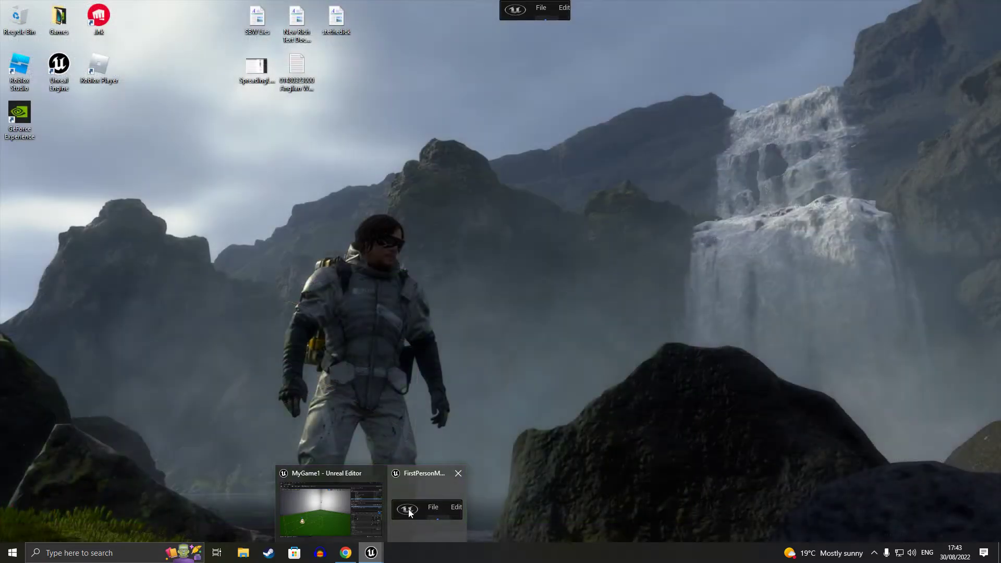
right_click(432, 504)
left_click(433, 500)
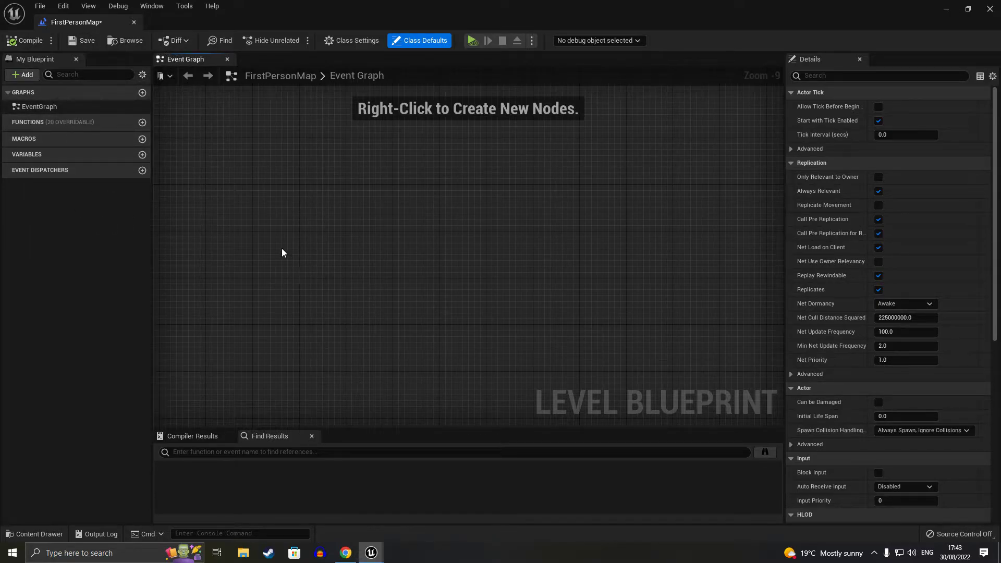
left_click(945, 12)
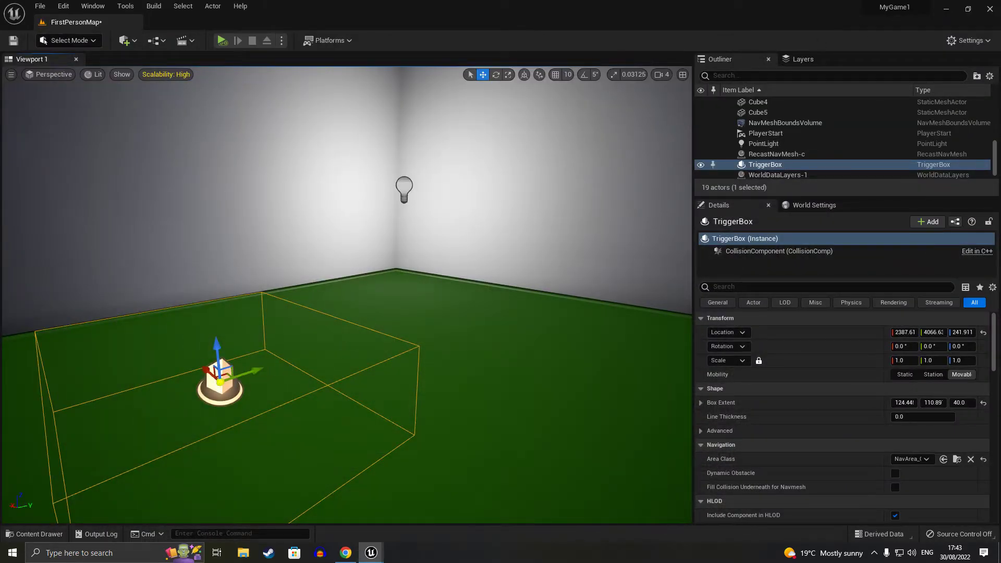
right_click(220, 381)
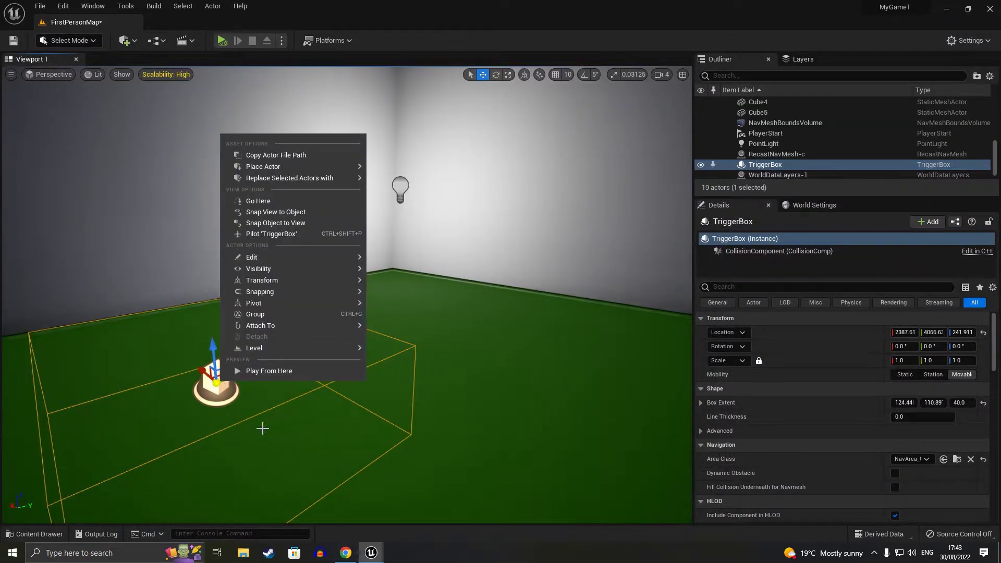
Add an OnActorBeginOverlap event for the TriggerBox in the Event Graph.
left_click(371, 553)
left_click(422, 500)
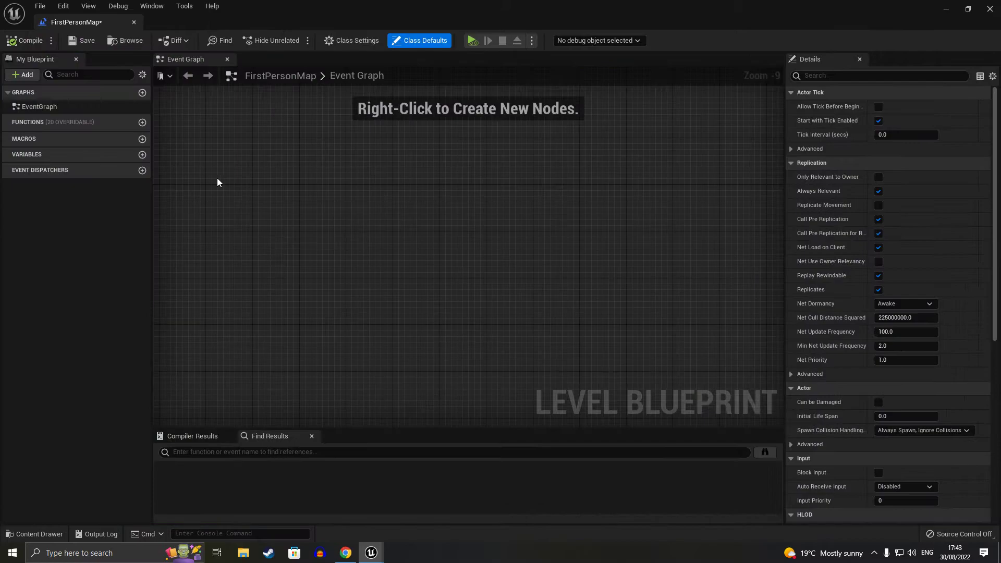
right_click(256, 188)
left_click(262, 221)
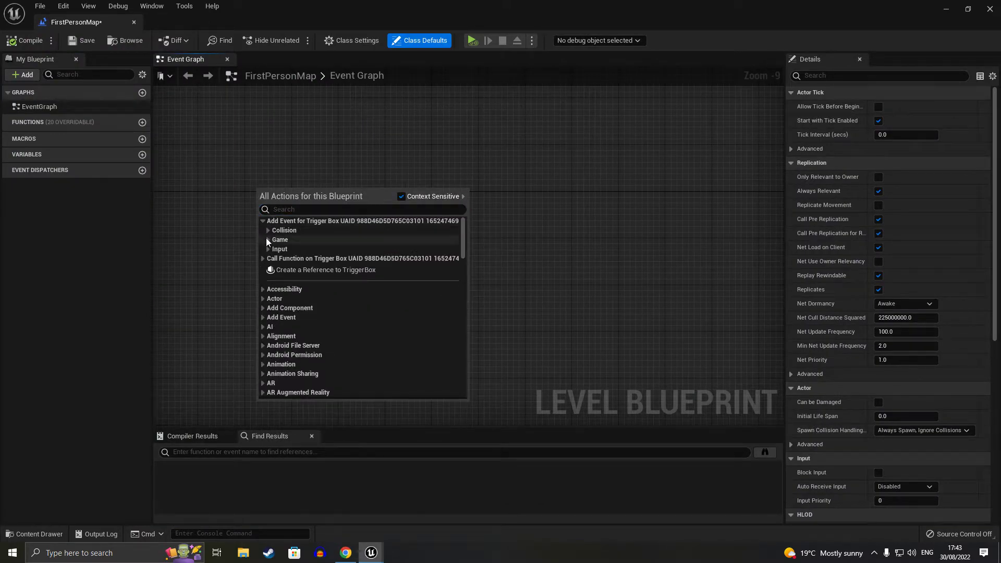
left_click(268, 230)
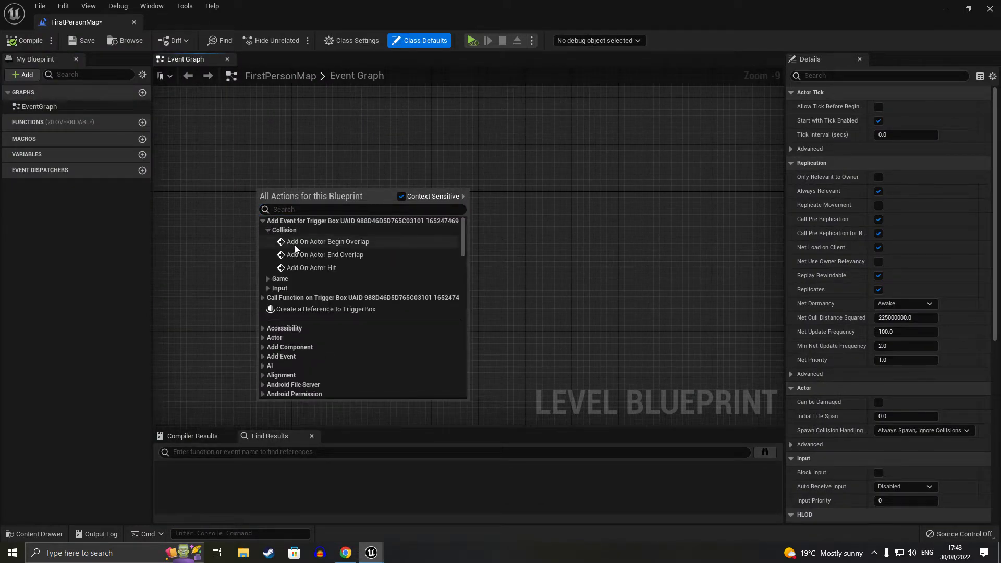
left_click(308, 240)
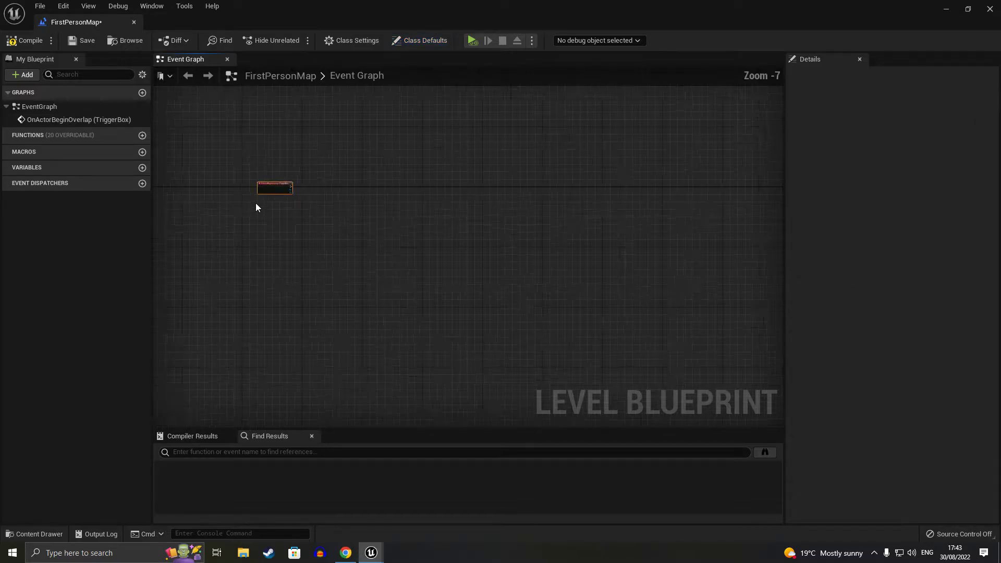
Add an OnActorEndOverlap event for the TriggerBox below it and recentre the graph.
scroll(256, 203, "up", 3)
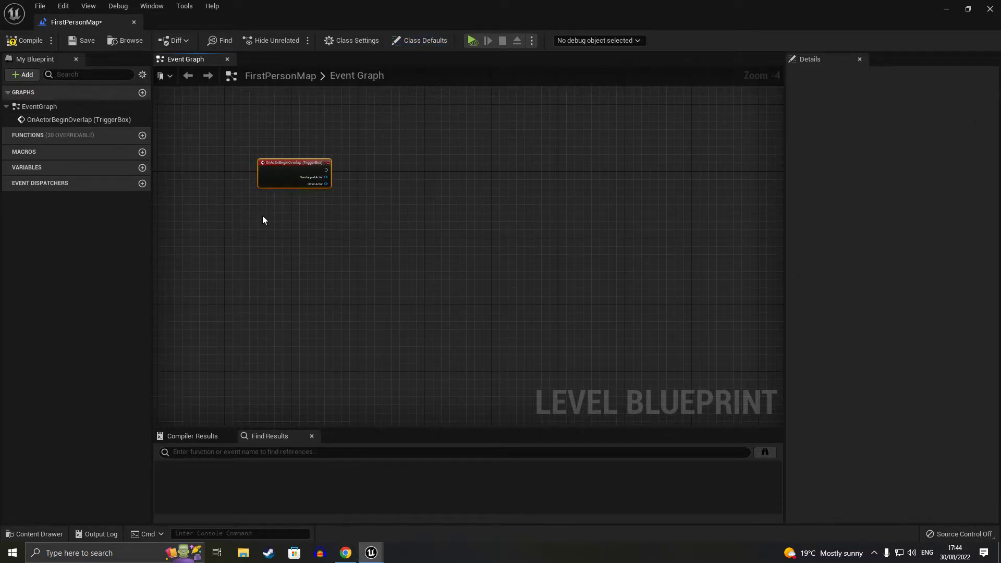
right_click(262, 214)
left_click(265, 248)
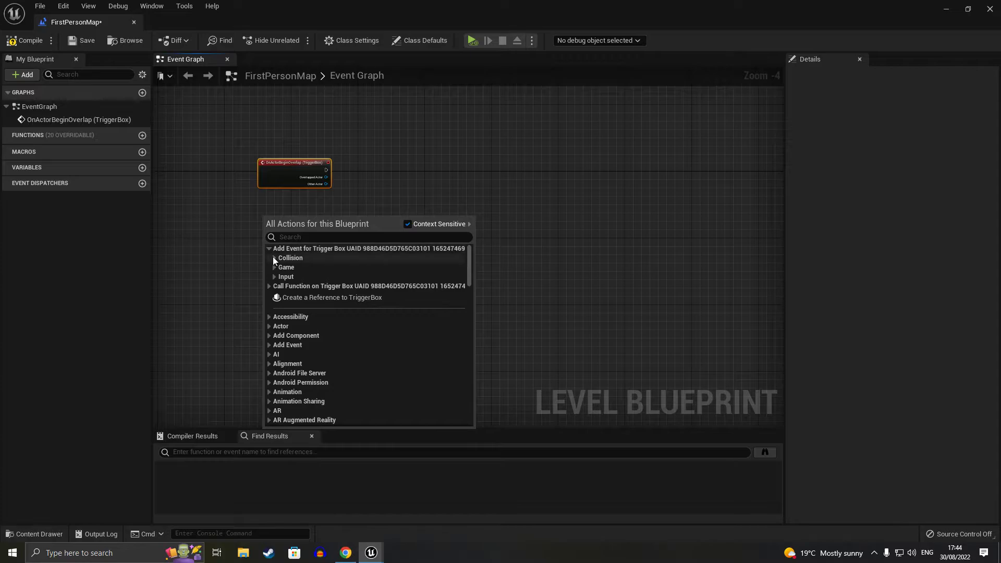
left_click(274, 258)
left_click(339, 278)
scroll(308, 215, "up", 1)
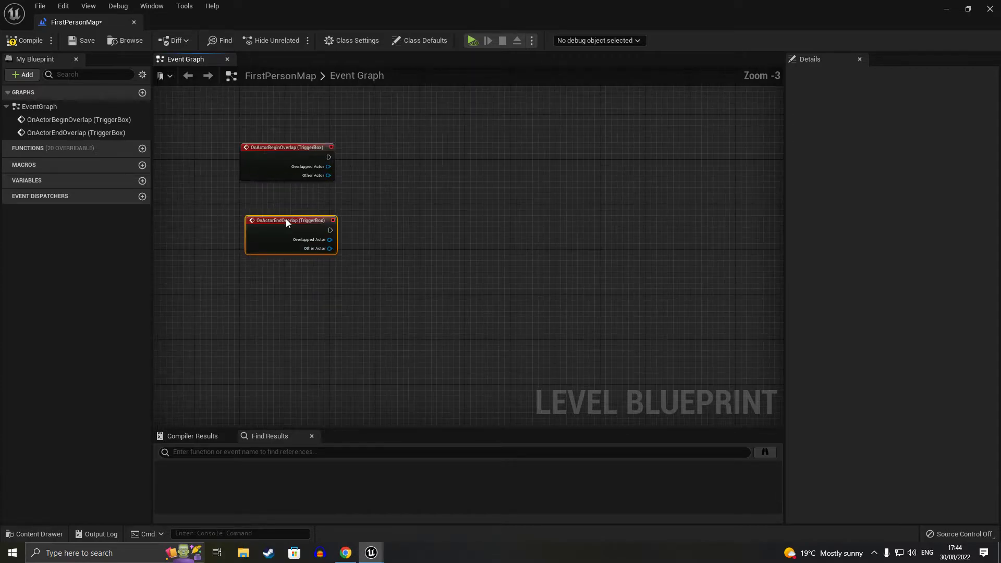
left_click(308, 199)
right_click_drag(374, 167, 367, 206)
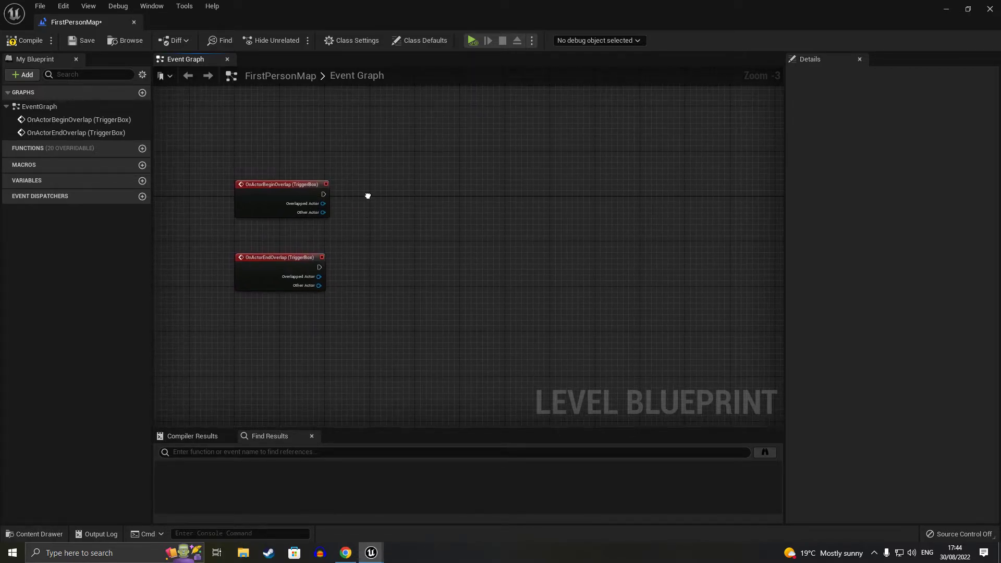
Add a Cast To BP_FirstPersonCharacter fed by the begin overlap's Other Actor.
right_click(367, 196)
type("cast to firs")
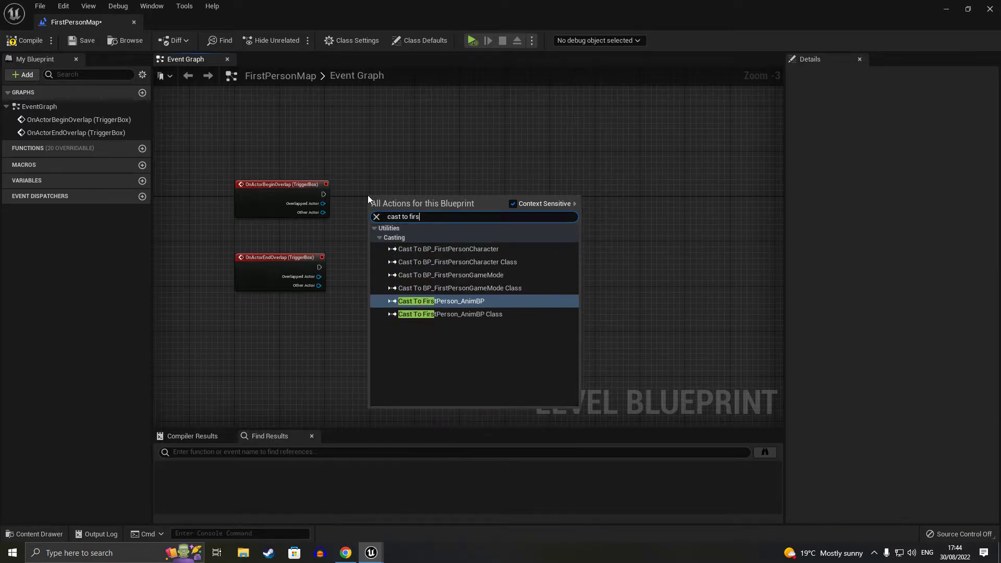
type("t person")
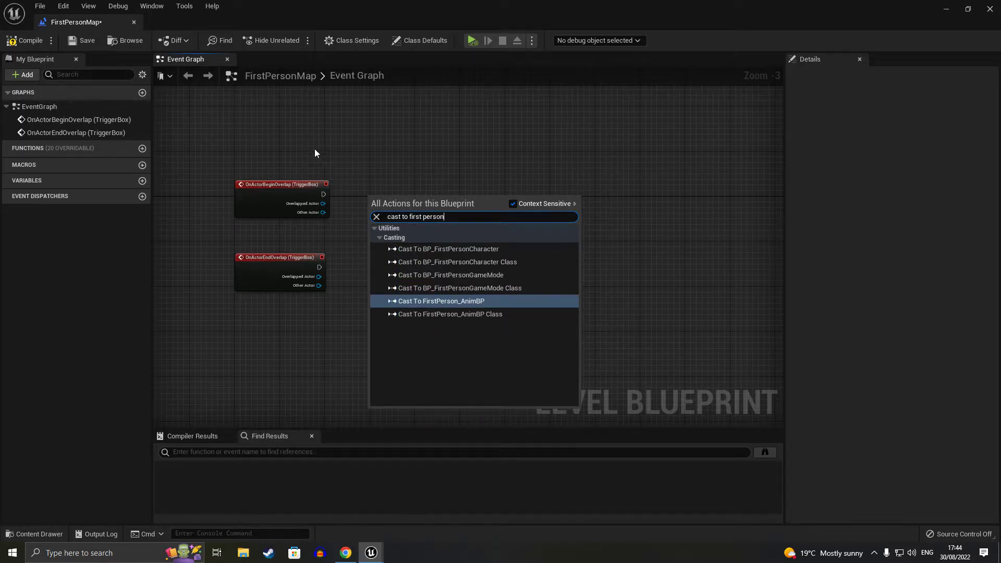
left_click(459, 250)
left_click_drag(420, 211, 412, 194)
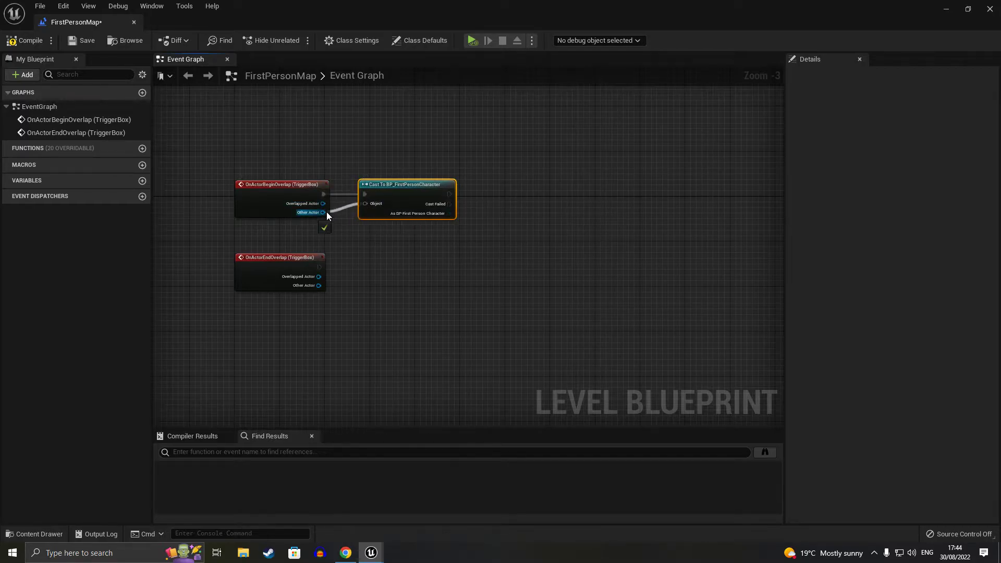
left_click_drag(327, 214, 323, 212)
Copy the cast node and wire the end overlap's Other Actor into the pasted copy.
key("ctrl+c")
key("ctrl+v")
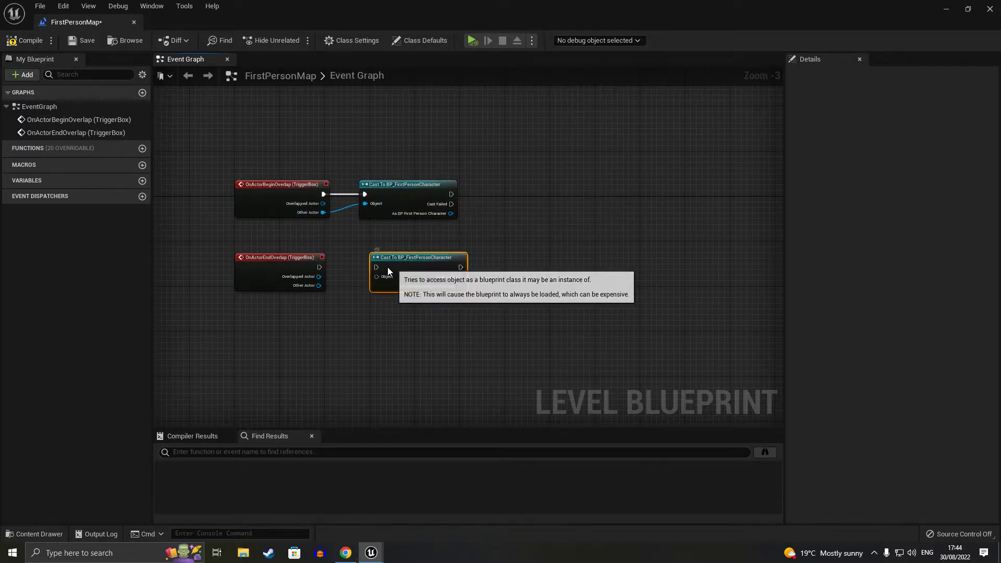
left_click_drag(368, 283, 334, 289)
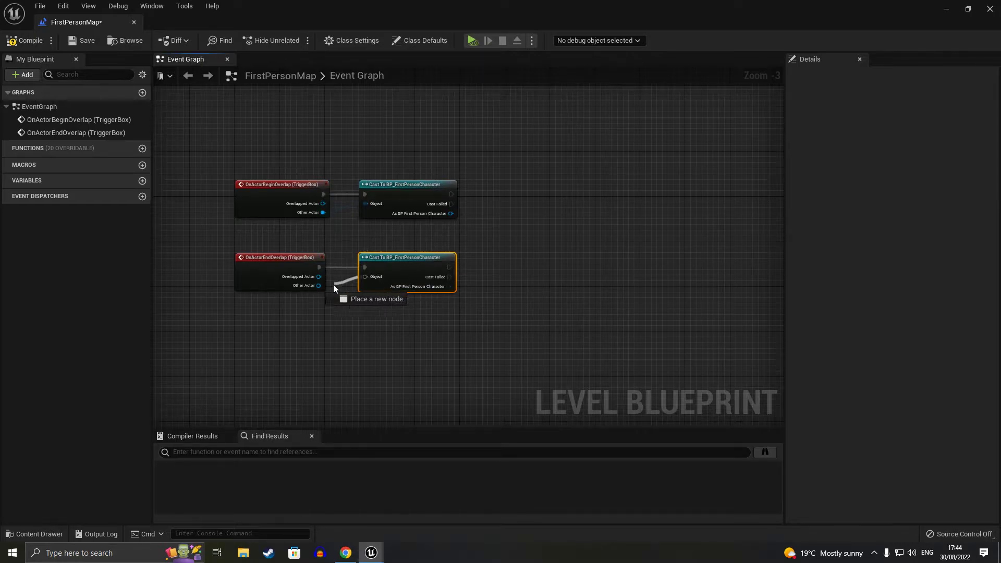
left_click_drag(410, 264, 398, 264)
left_click_drag(406, 190, 395, 189)
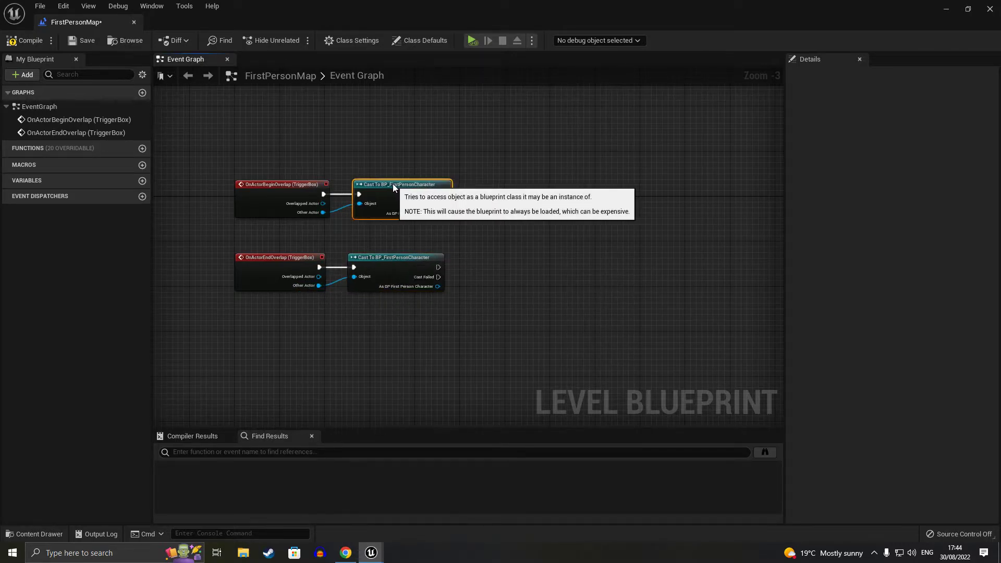
right_click_drag(315, 253, 438, 216)
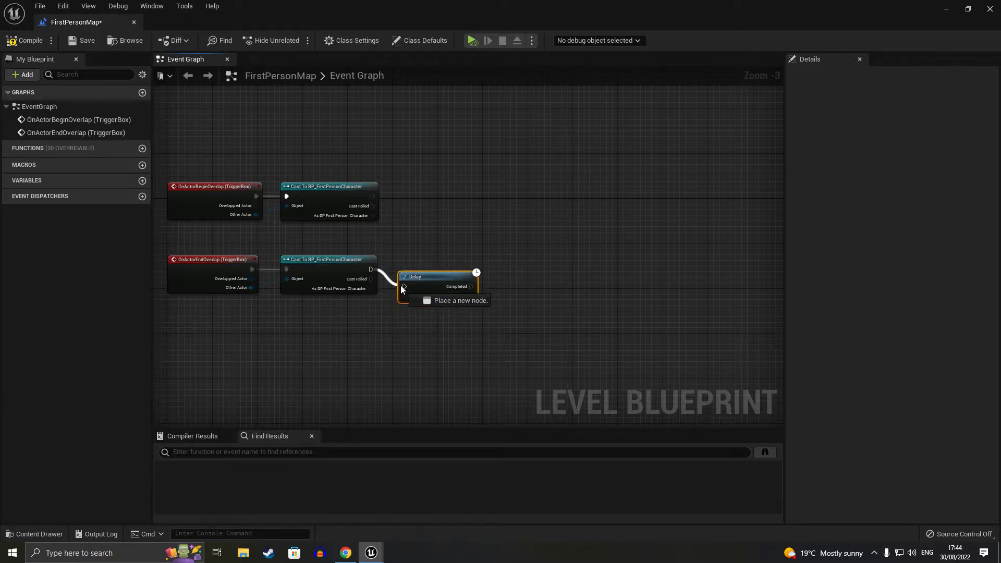
Chain a 5.0-second Delay after the end overlap cast and return to the level.
left_click_drag(403, 287, 441, 285)
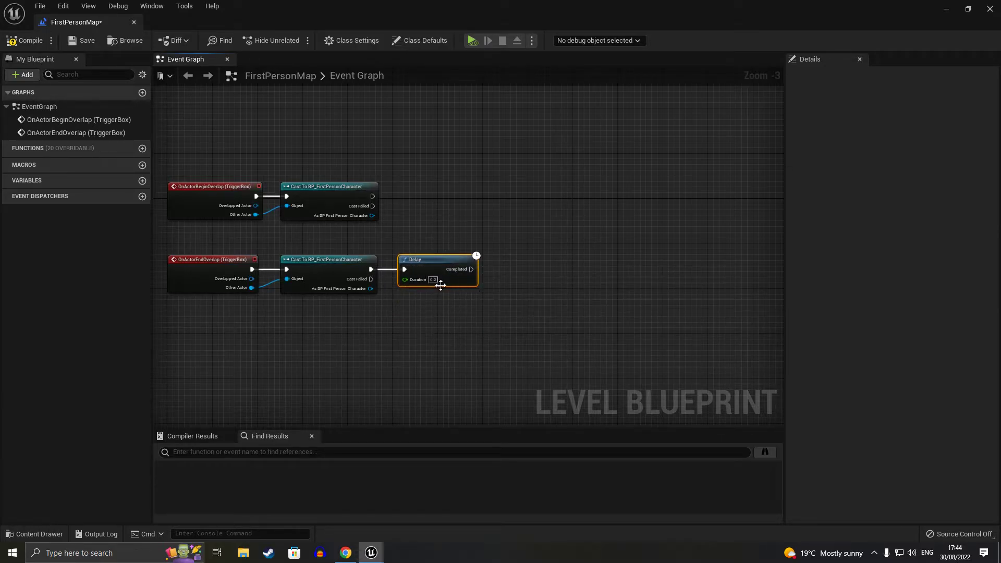
left_click(433, 280)
type("5.0")
left_click(477, 309)
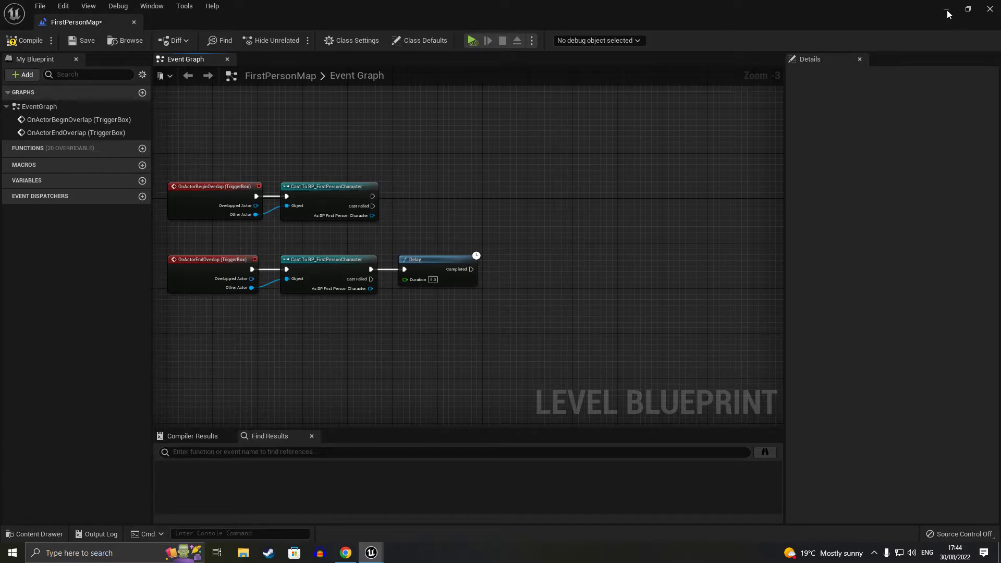
left_click(946, 10)
Select the point light and lift it up near the ceiling.
left_click(396, 185)
key("f")
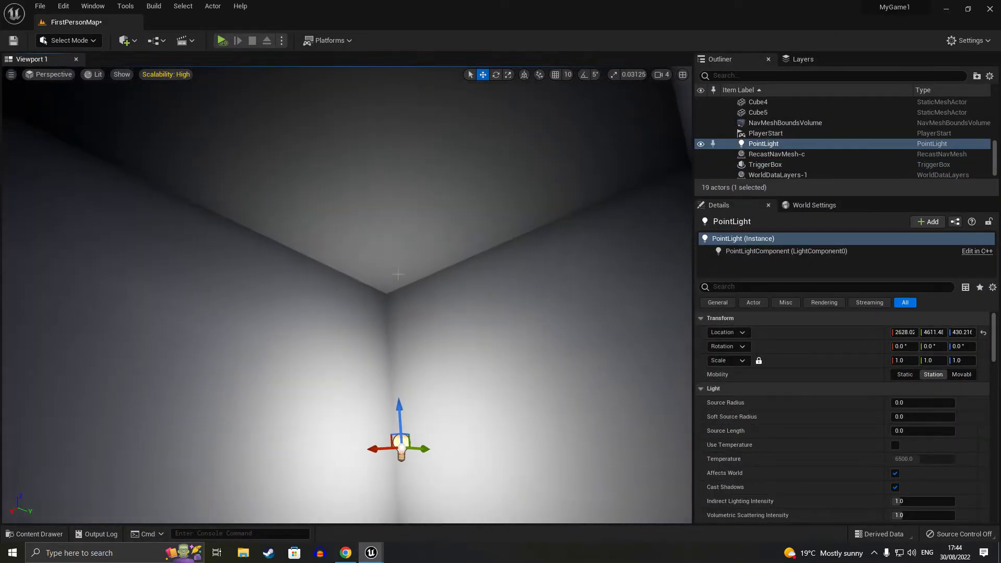
mouse_move(397, 406)
left_mouse_down()
mouse_move(282, 216)
mouse_move(366, 154)
left_mouse_up()
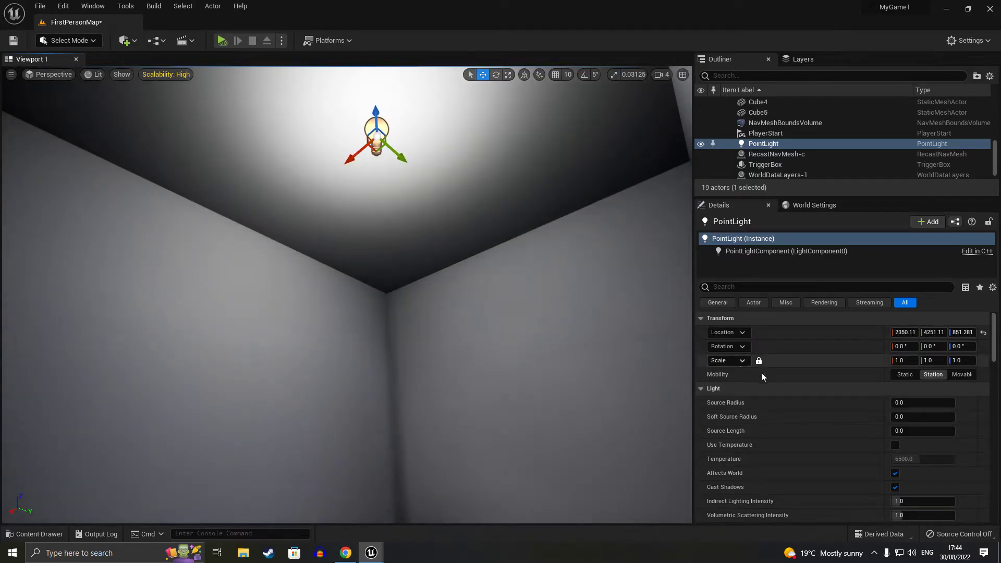
Give the point light a 2000 attenuation radius and 10 cd intensity.
scroll(761, 372, "down", 3)
left_click(923, 491)
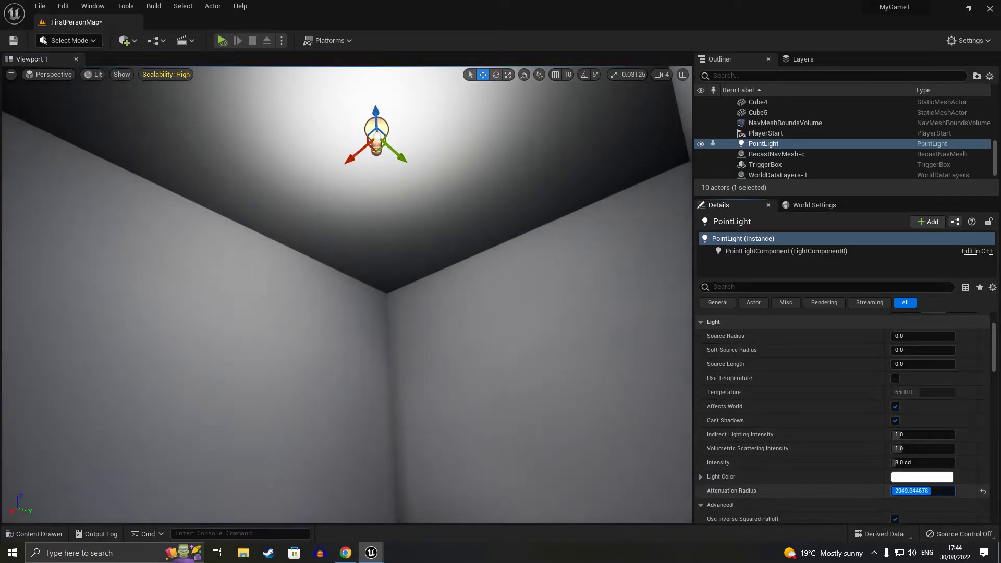
left_click_drag(923, 491, 911, 492)
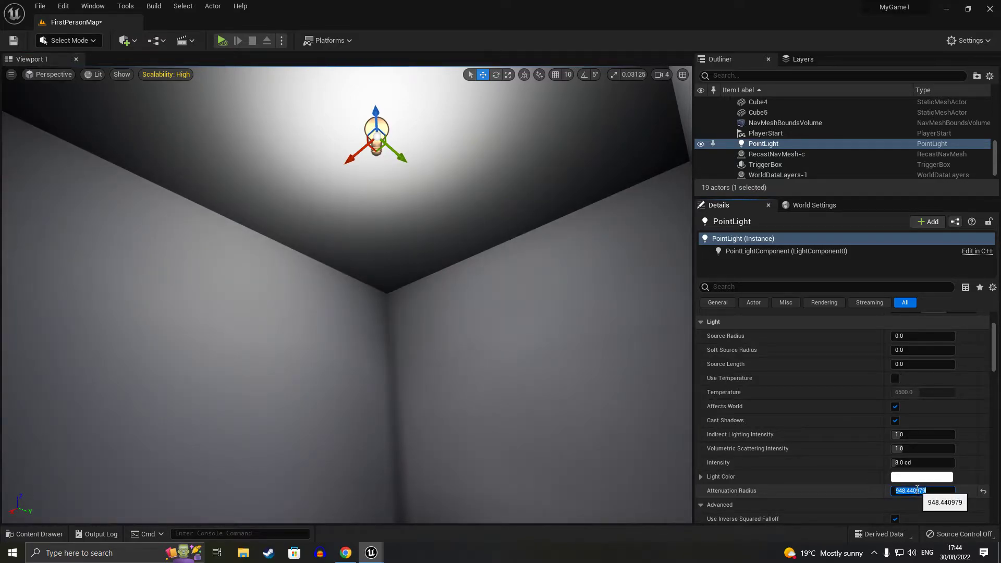
type("00")
key("Return")
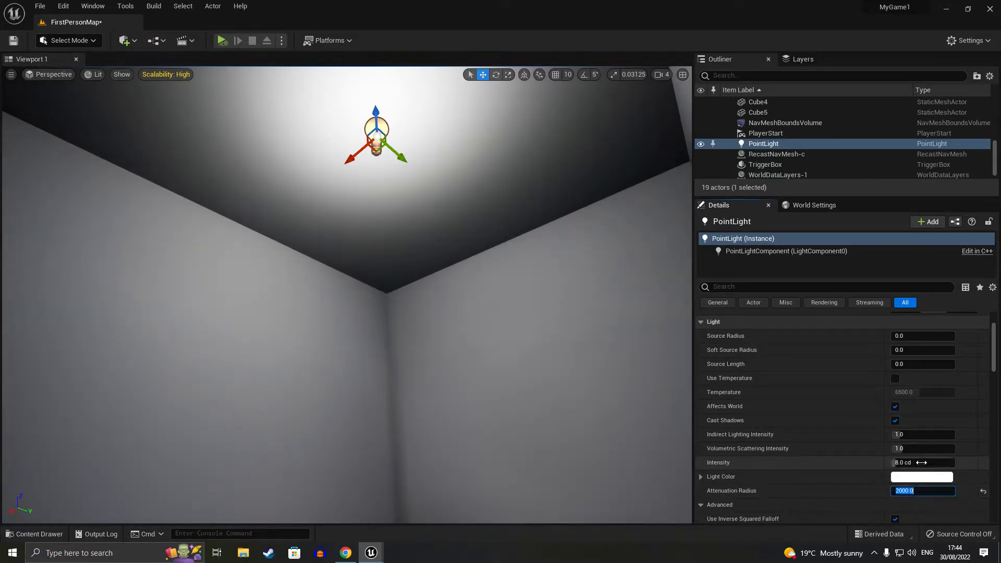
type("10")
key("Return")
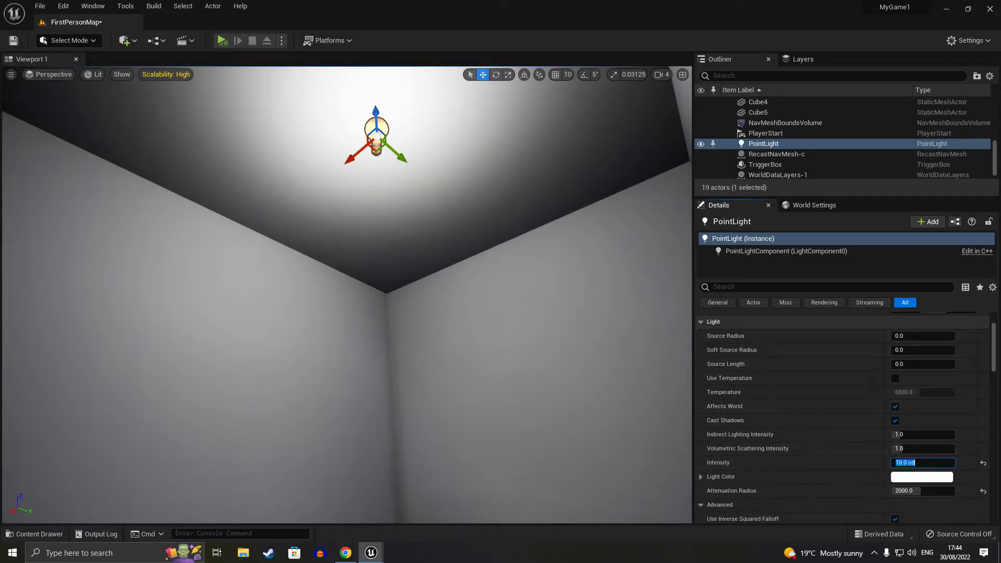
right_click_drag(375, 118, 375, 292)
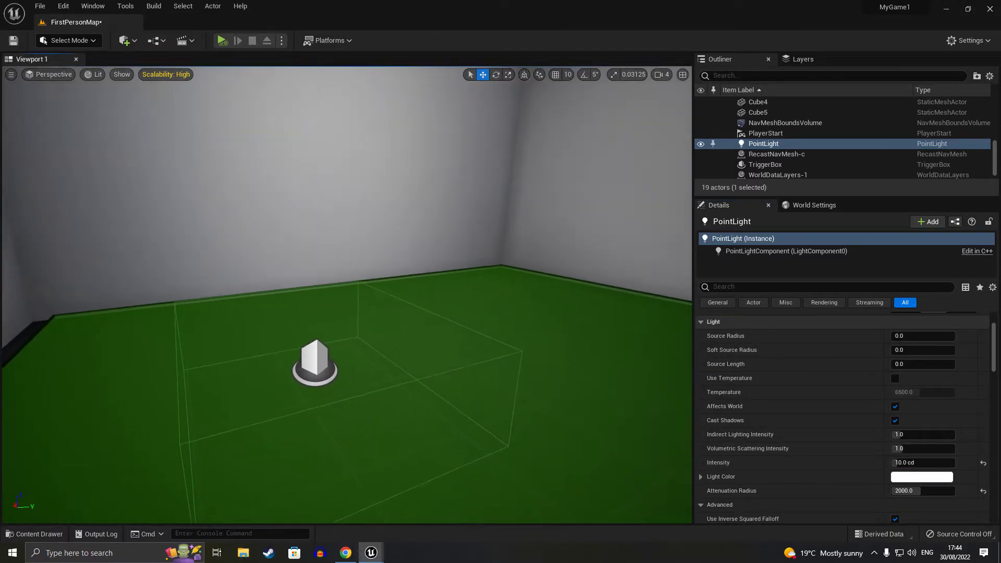
Narrow the trigger box along Y and shift it along X.
left_click(765, 164)
key("f")
key("r")
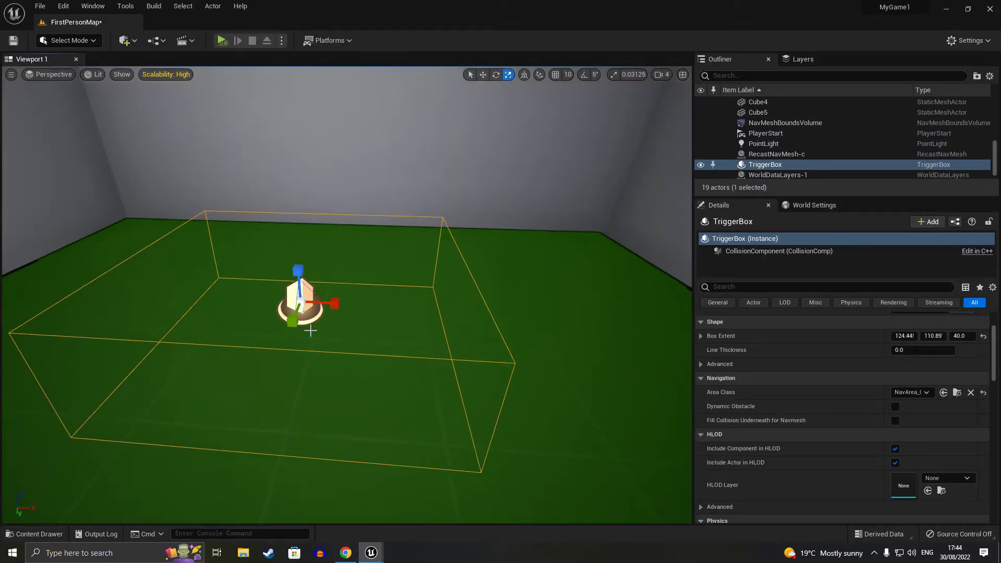
left_click_drag(290, 325, 287, 344)
key("w")
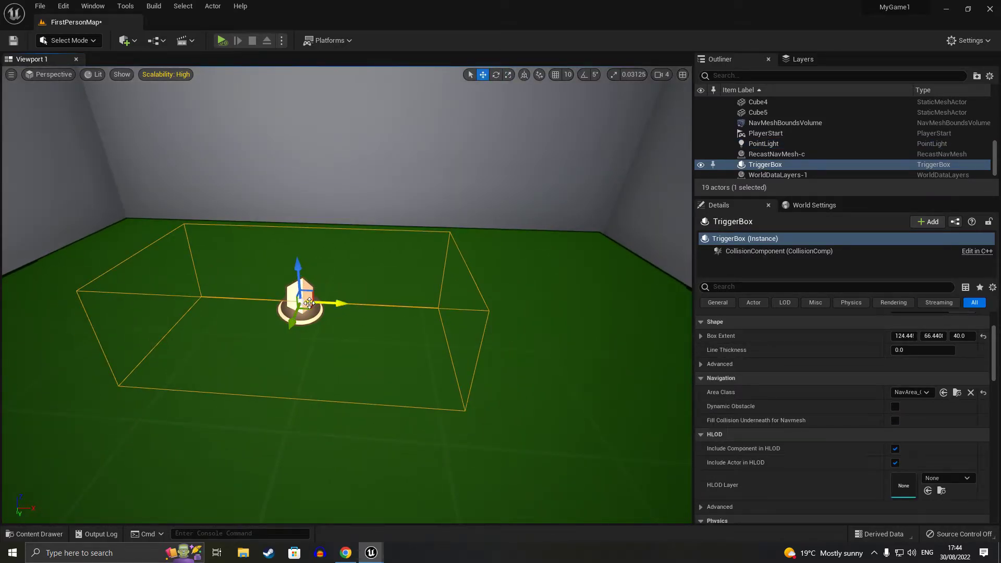
left_click_drag(310, 303, 334, 304)
right_click_drag(324, 293, 313, 308)
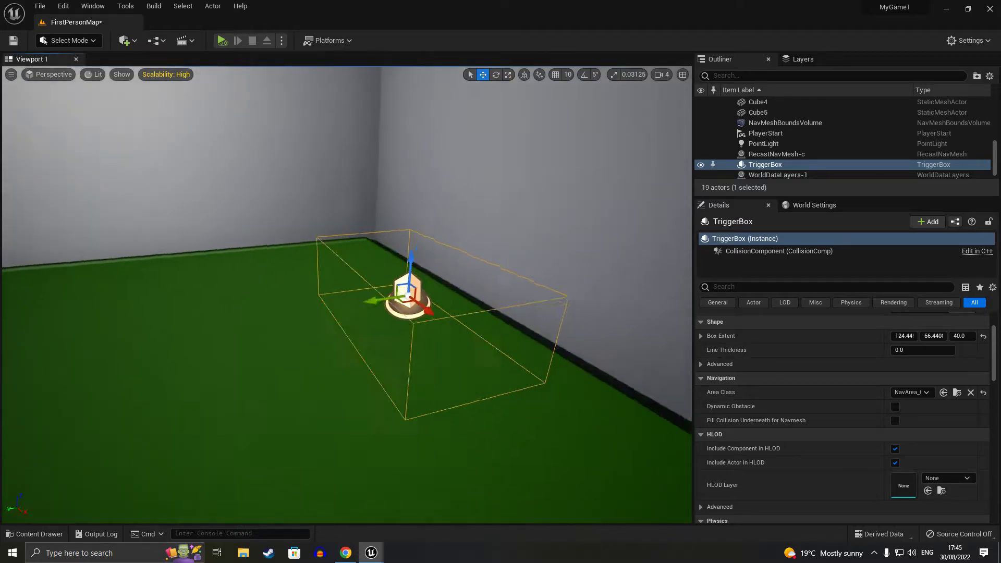
right_click_drag(355, 311, 385, 312)
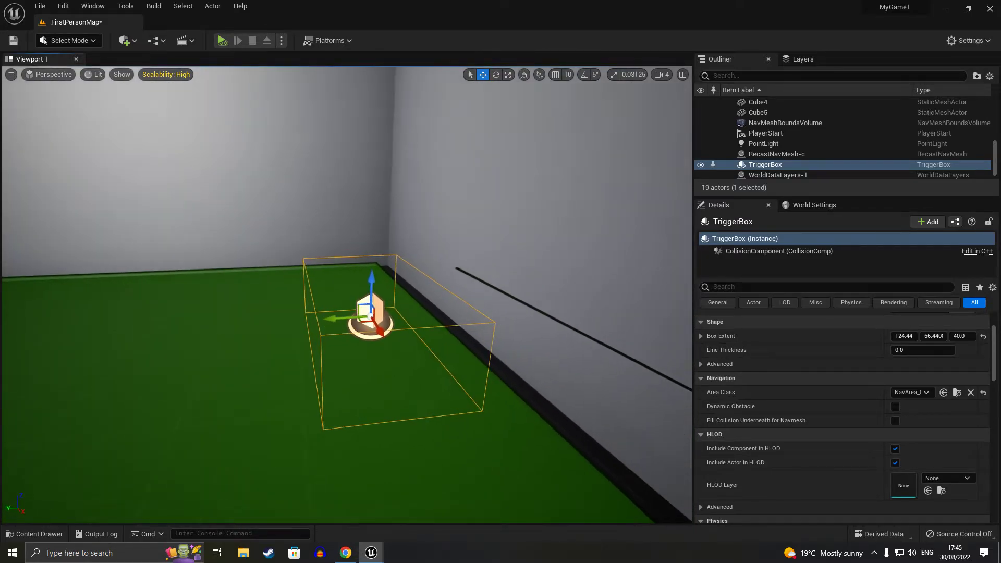
Place a Cube from Quick Add > Shapes inside the trigger box and scale it into a flat pad.
left_click(125, 40)
mouse_move(165, 161)
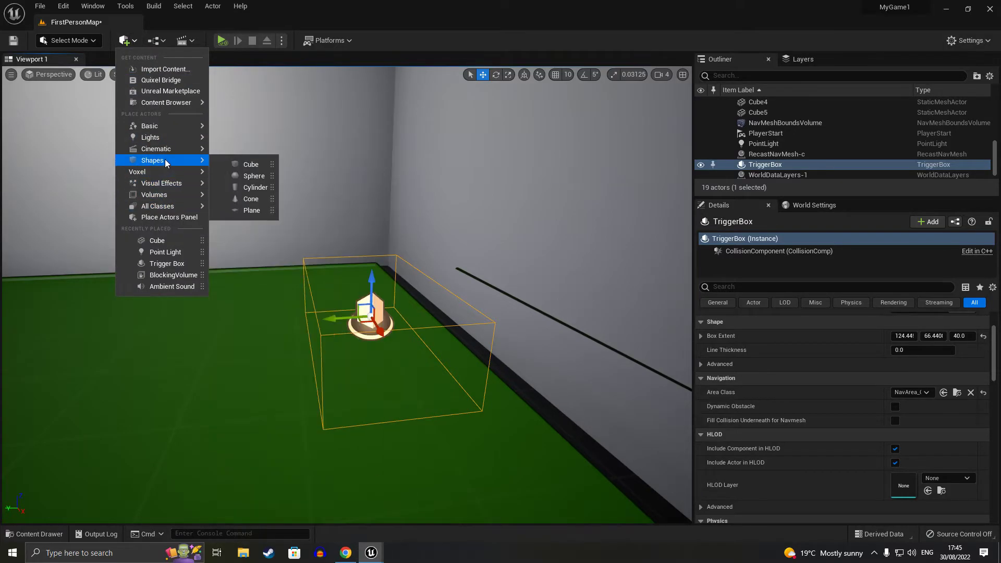
mouse_move(247, 167)
left_mouse_down()
mouse_move(475, 443)
mouse_move(363, 348)
left_mouse_up()
key("r")
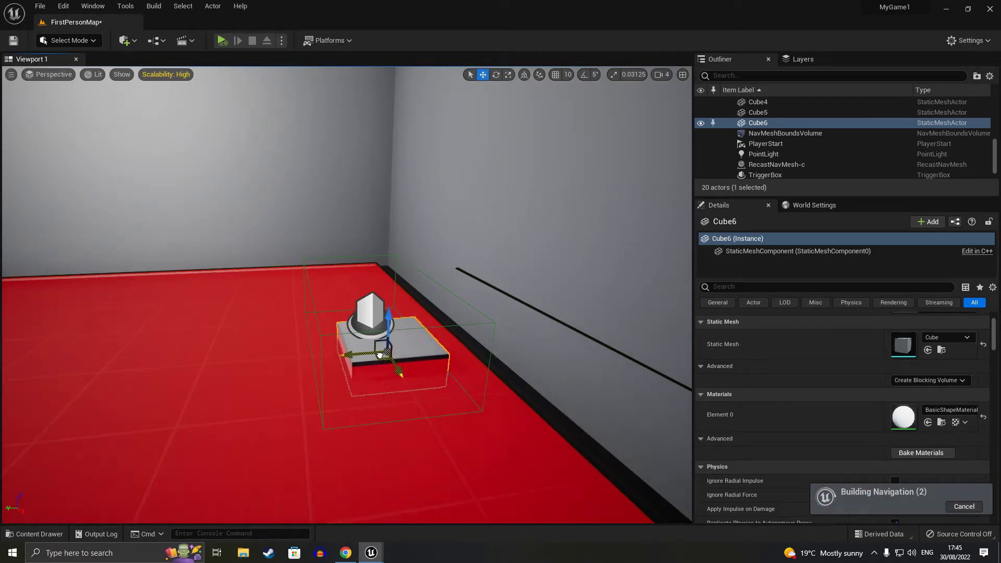
key("f")
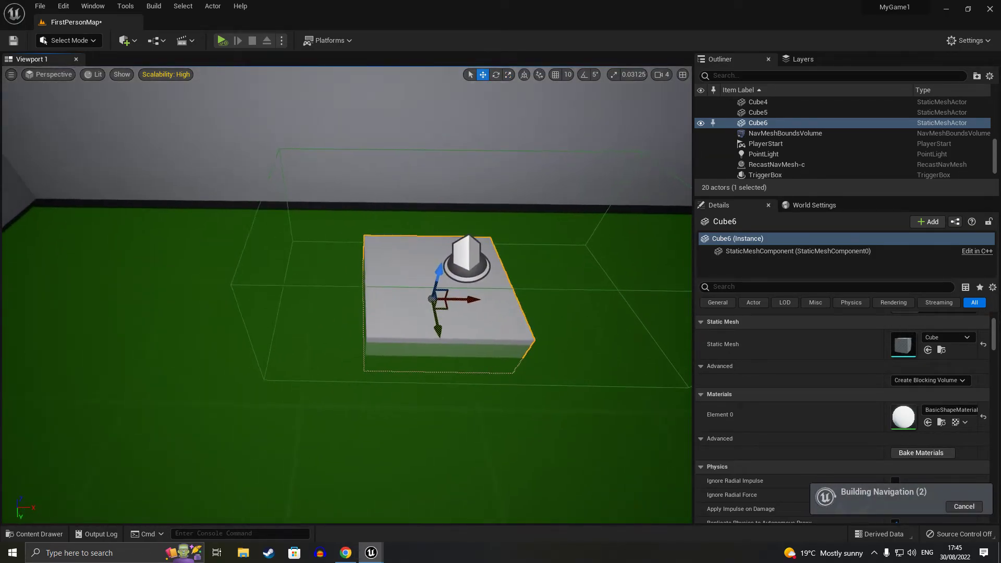
Shrink the trigger box along X to about 52.125 × 46.542 × 40.0 around the pad.
left_click(514, 185)
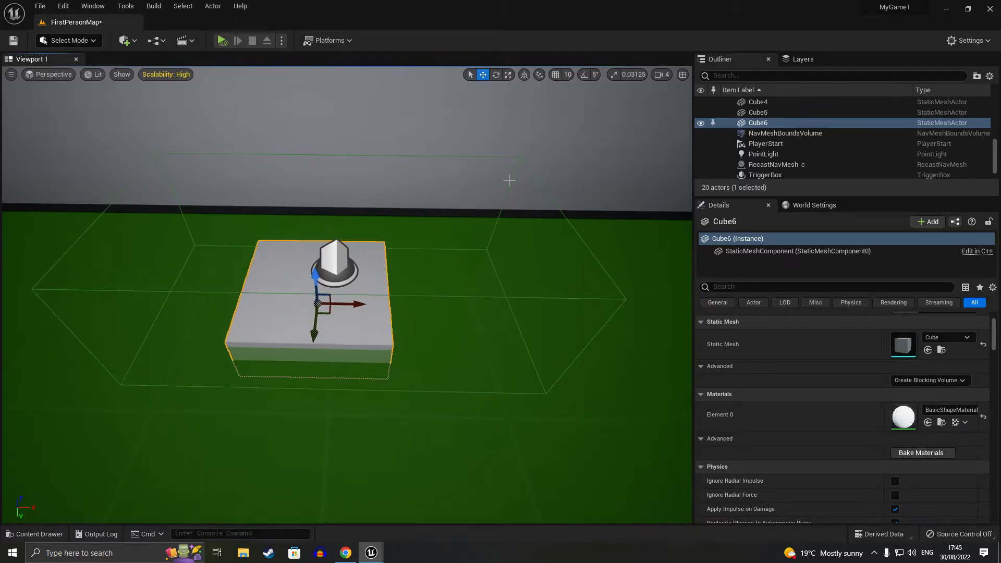
left_click_drag(373, 265, 312, 274)
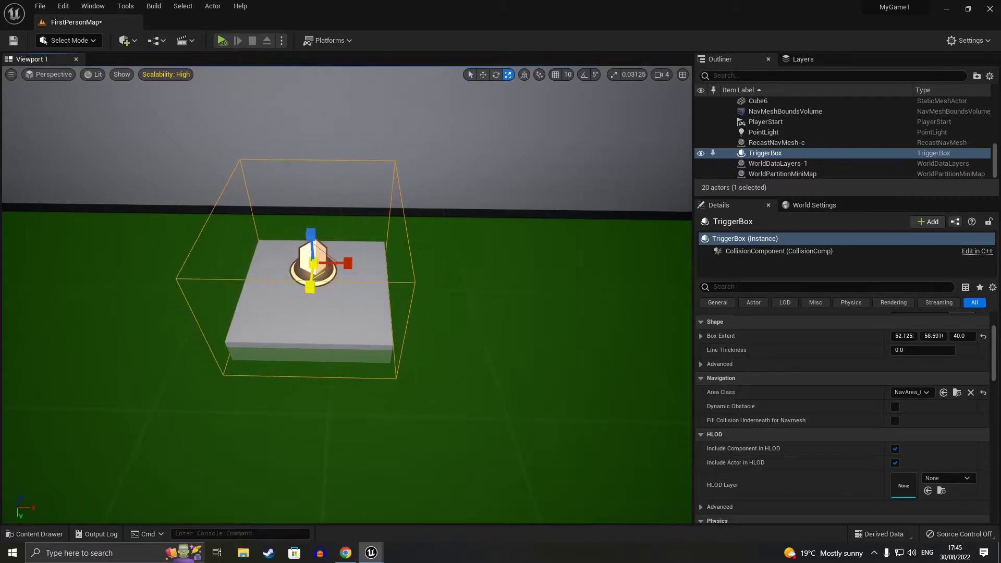
right_click_drag(311, 231, 441, 339)
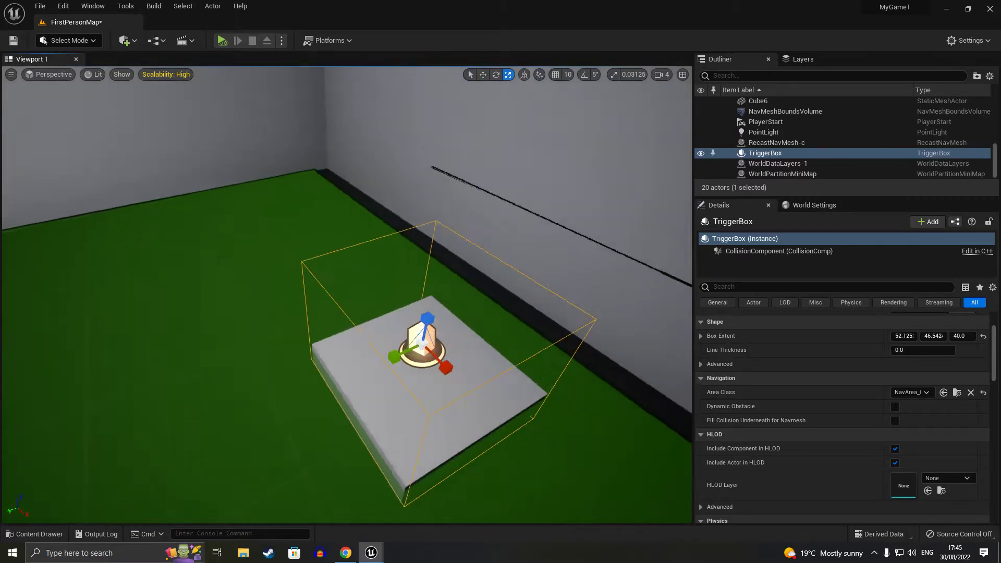
Select Cube6 with the trigger box and slide both along Y against the wall.
left_click(441, 339, "ctrl")
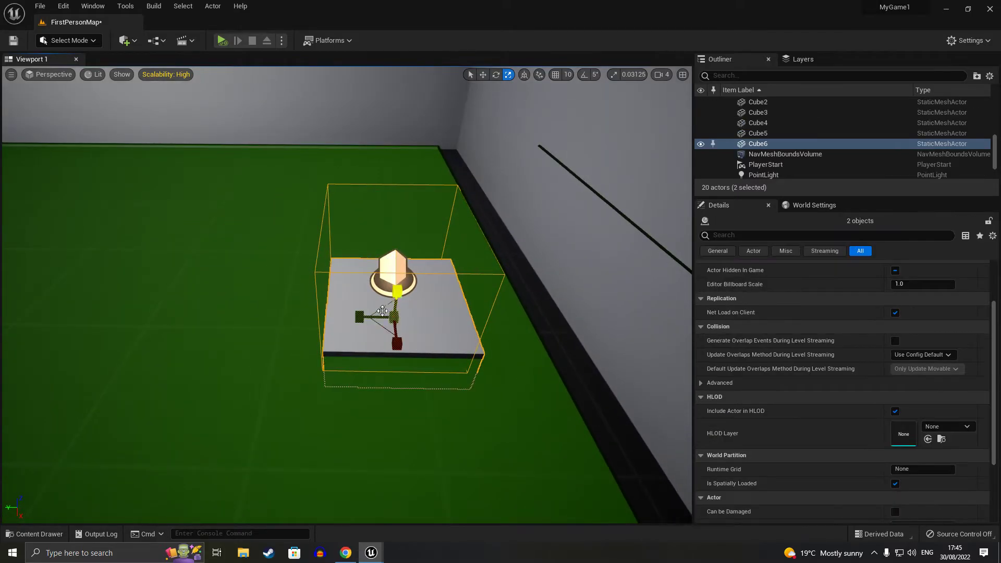
key("w")
left_click_drag(365, 328, 427, 341)
right_click_drag(427, 342, 396, 313)
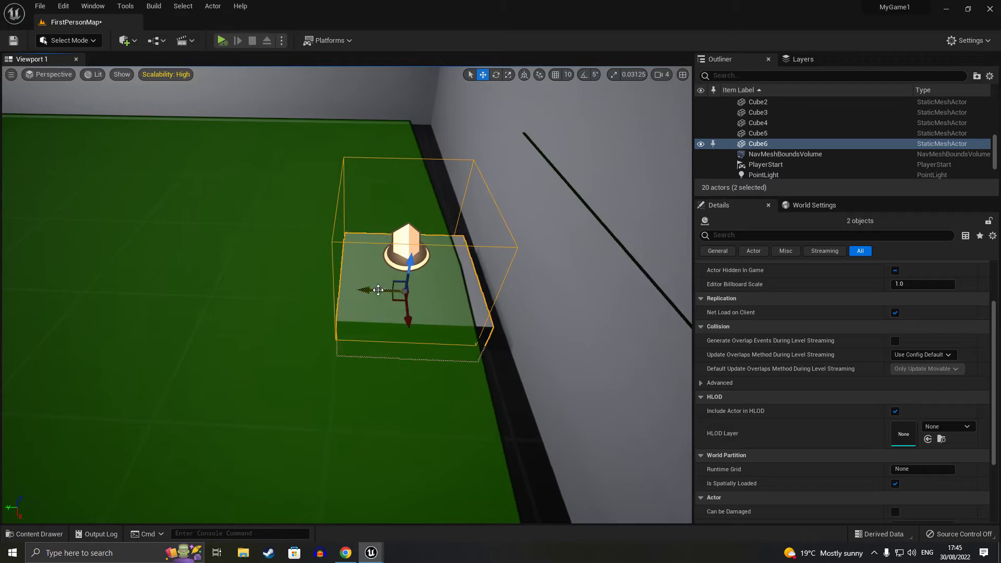
key("g")
key("g")
left_click_drag(376, 300, 394, 297)
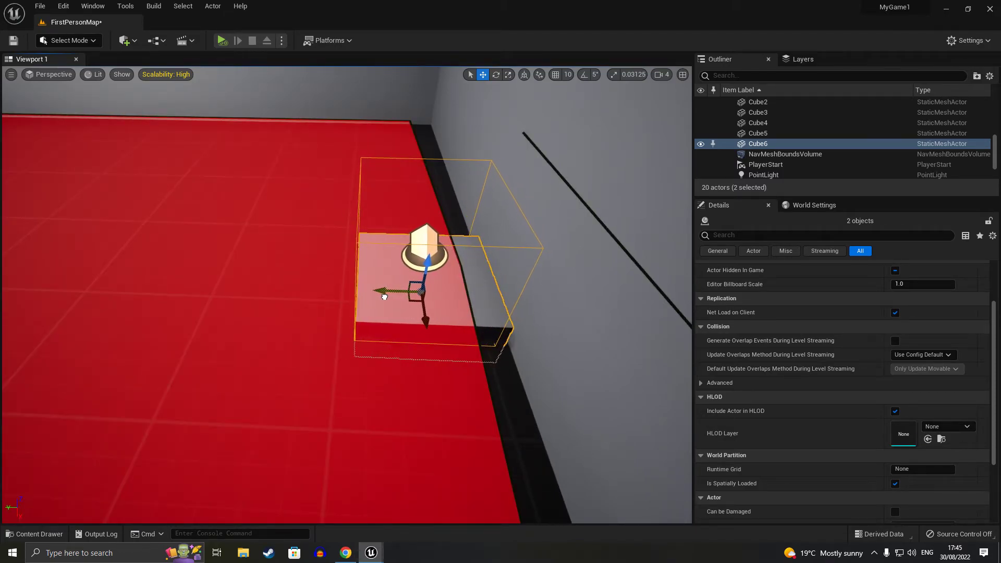
mouse_move(394, 297)
right_mouse_down()
mouse_move(328, 340)
mouse_move(334, 365)
right_mouse_up()
mouse_move(371, 552)
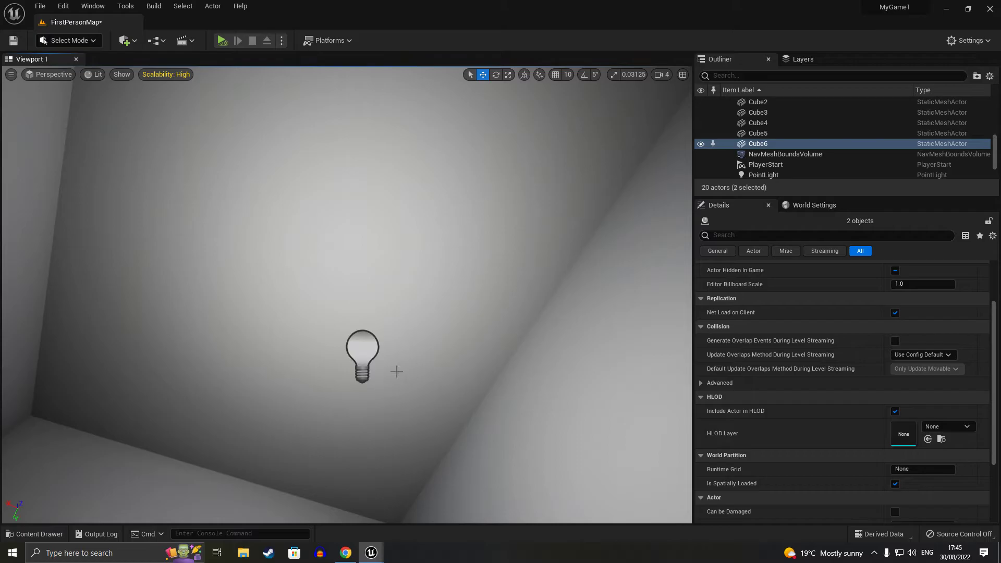
left_click(370, 342)
Add a PointLight reference to the level blueprint's event graph near the Delay node.
left_click(433, 497)
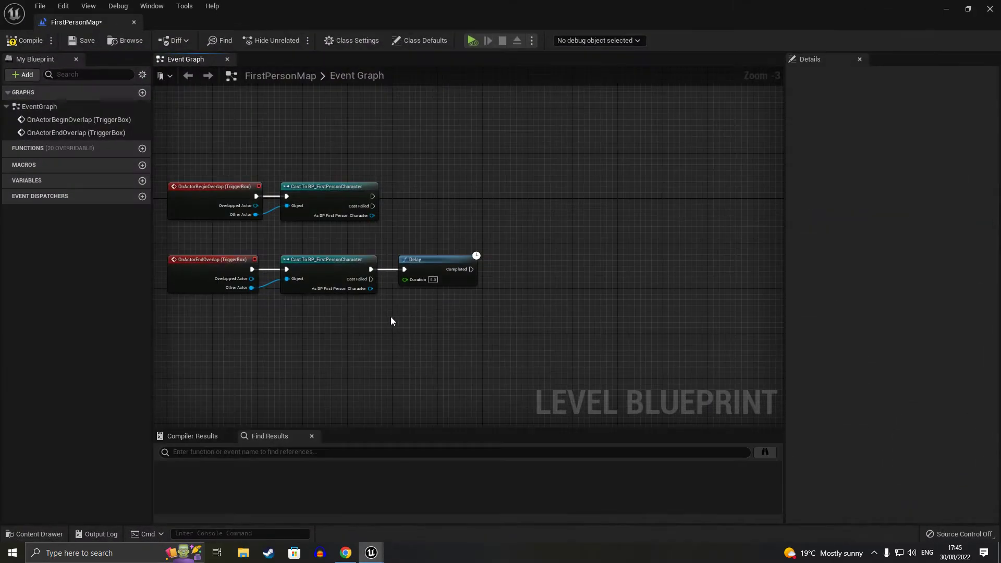
right_click(405, 306)
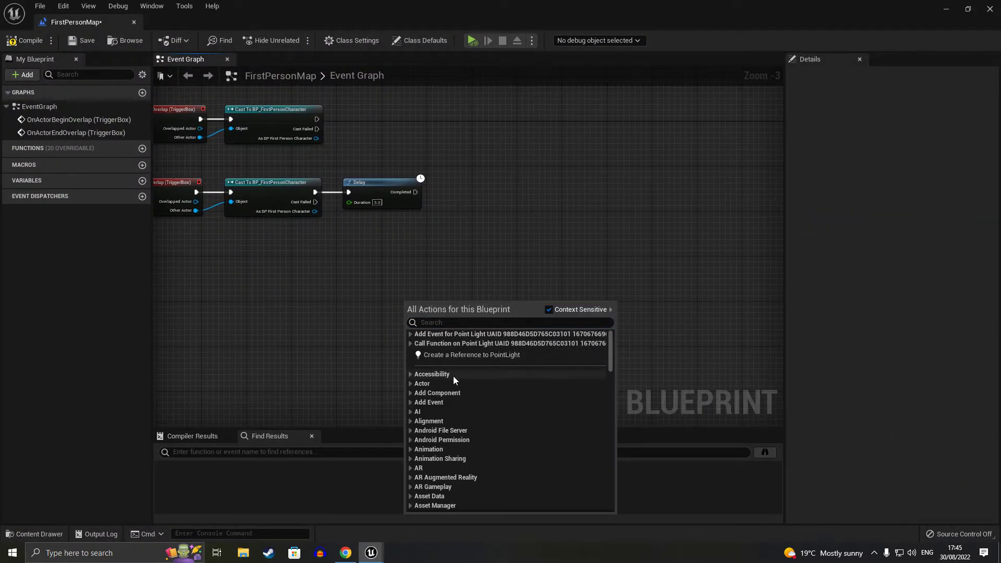
left_click(471, 355)
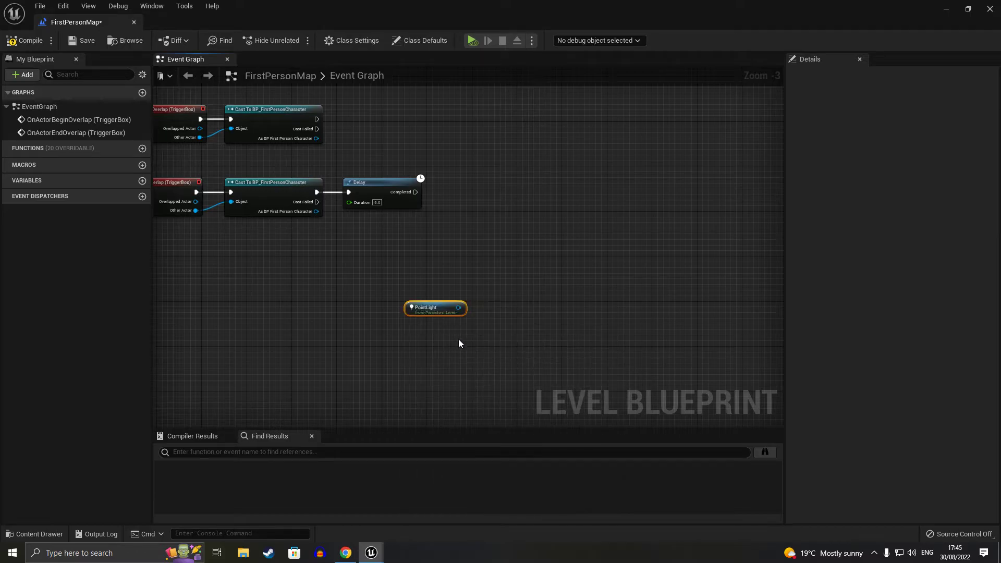
right_click_drag(418, 226, 420, 250)
left_click_drag(421, 329, 387, 278)
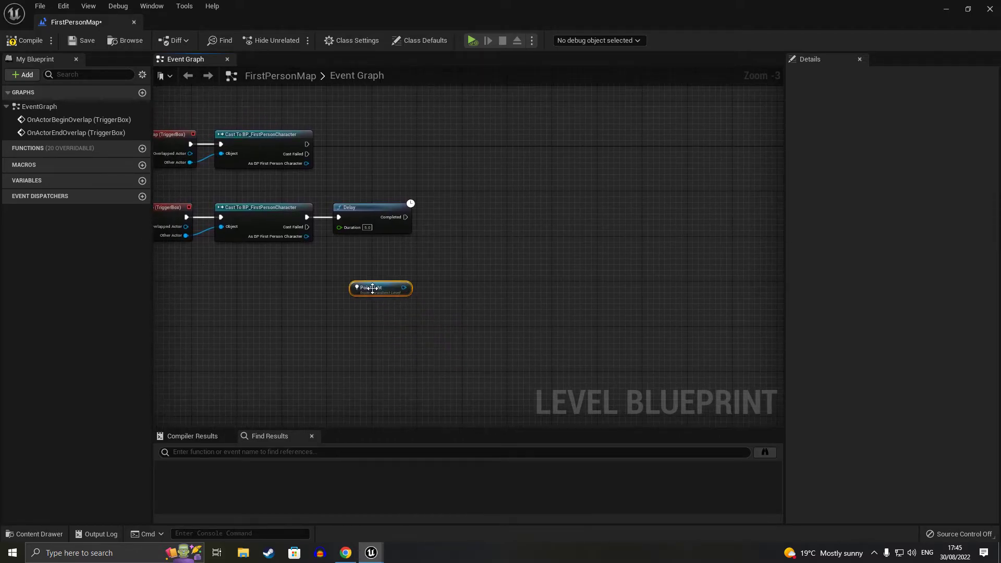
right_click_drag(387, 284, 386, 381)
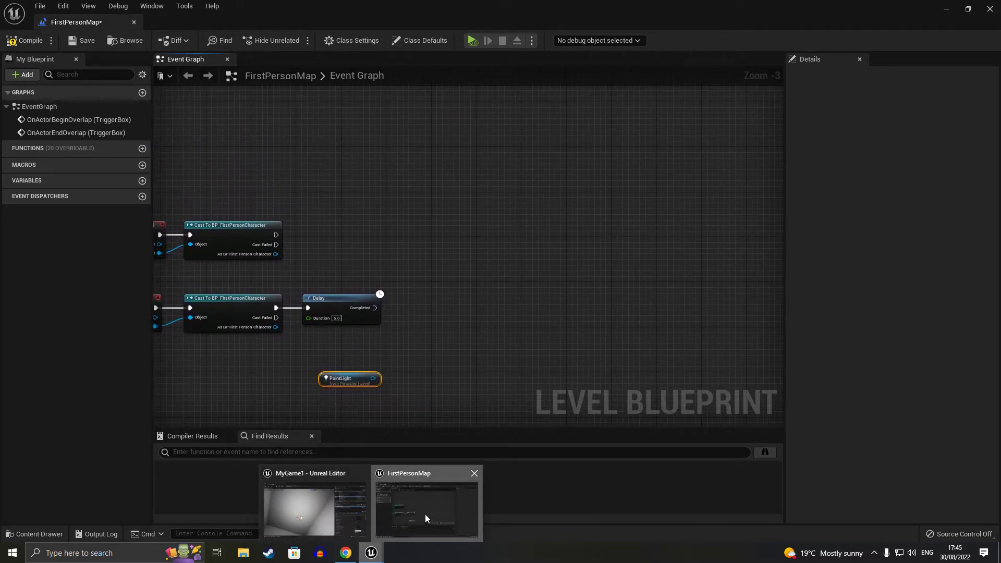
mouse_move(374, 557)
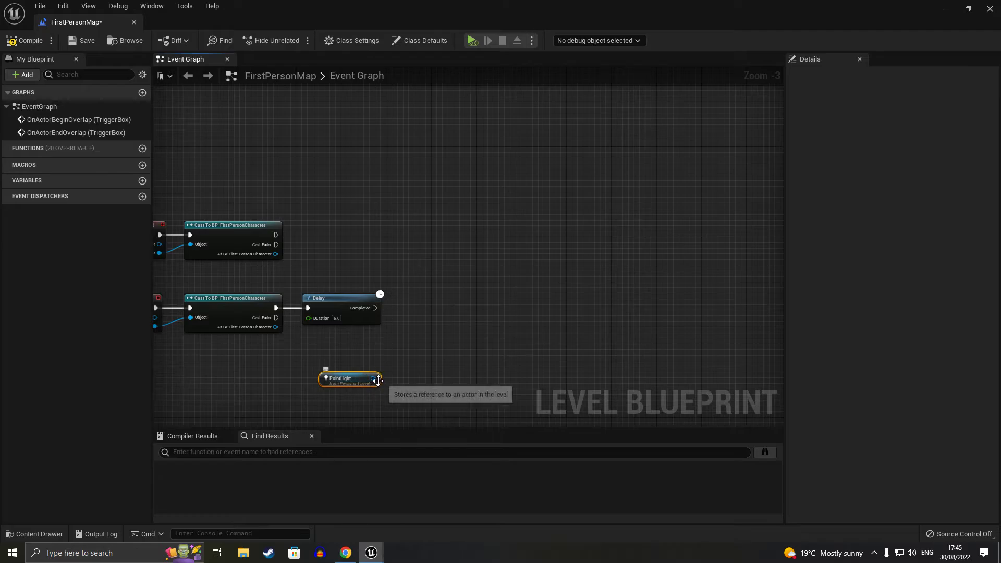
Add a Set Visibility node targeting the PointLight's Light Component.
left_click_drag(374, 379, 434, 330)
type("add")
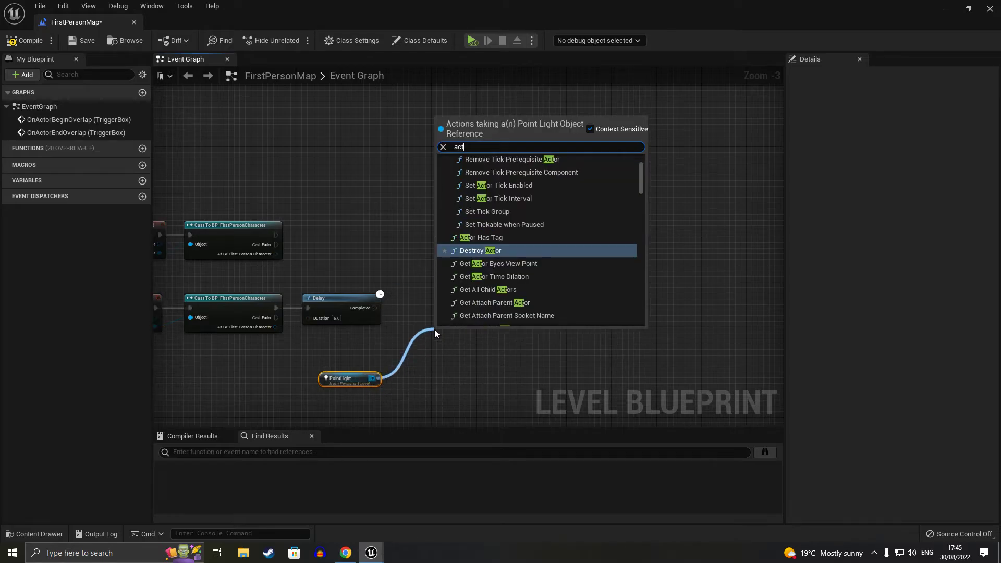
key("BackSpace")
key("BackSpace")
key("BackSpace")
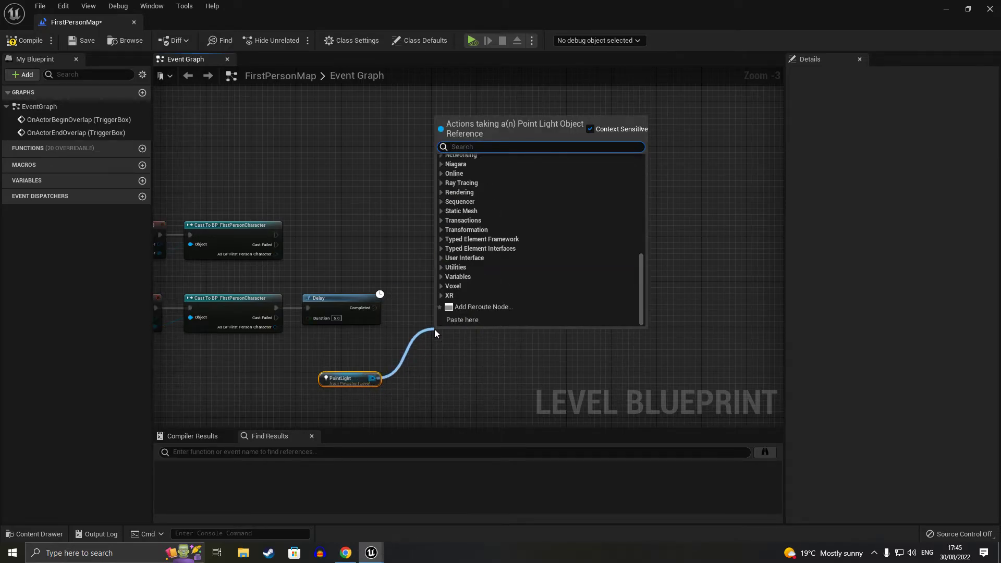
type("visi")
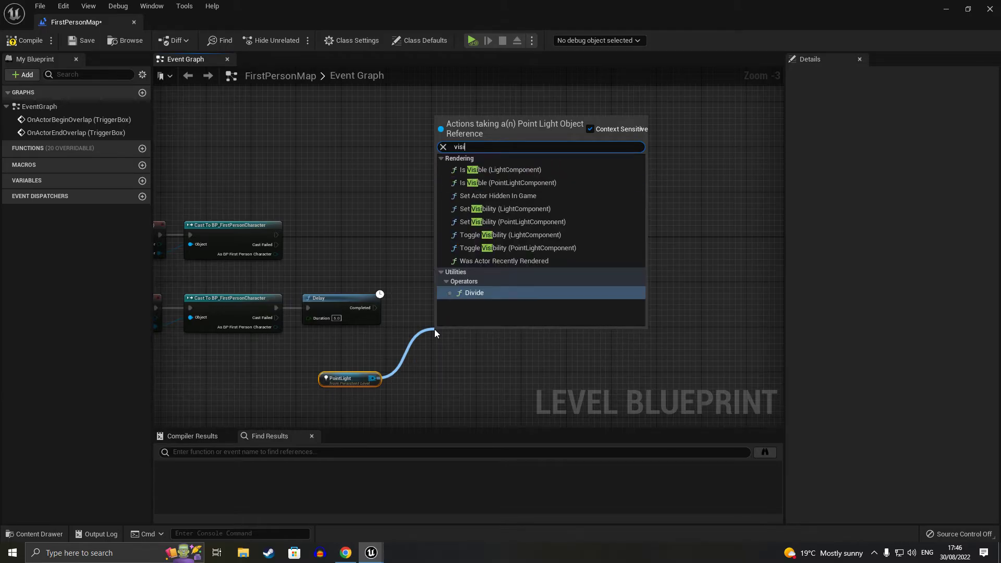
type("b")
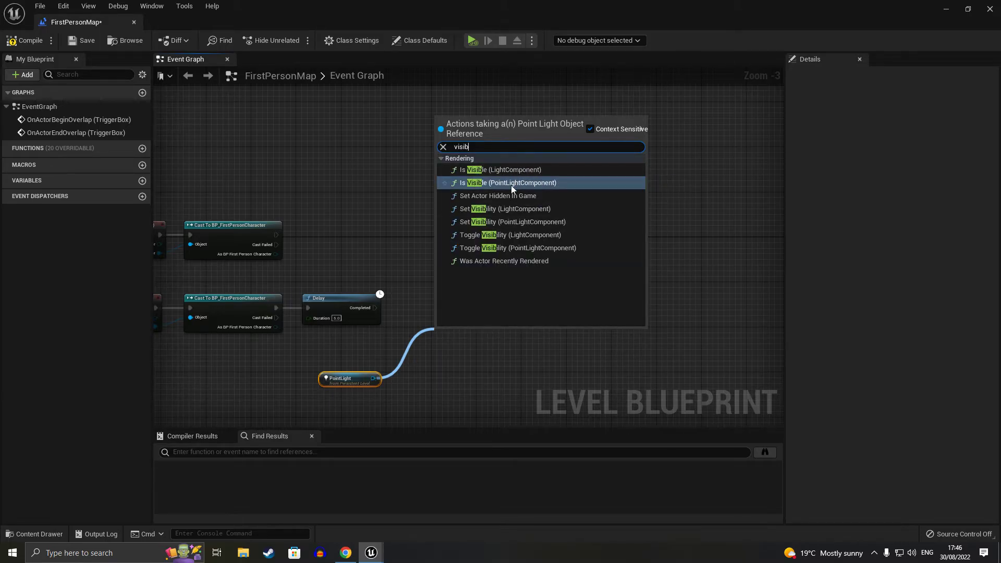
left_click(511, 209)
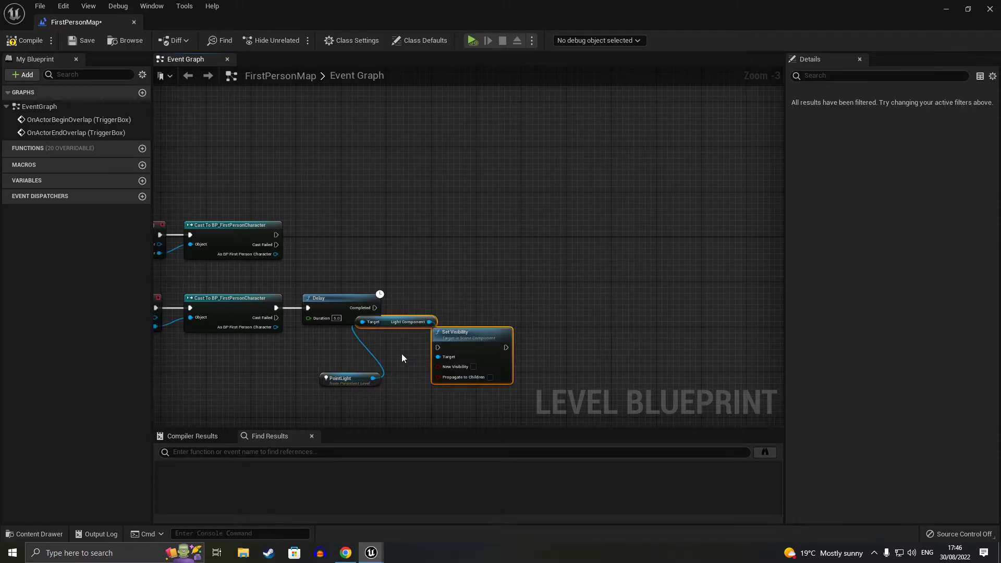
Place the getters above Set Visibility, tick New Visibility, and wire the Cast output into it.
left_click_drag(393, 325, 352, 368)
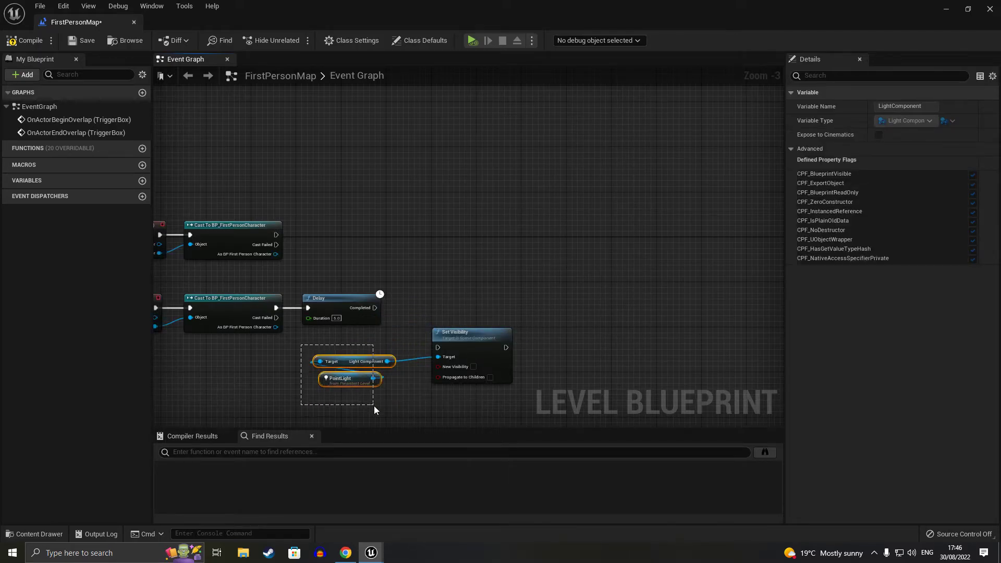
left_click_drag(305, 345, 464, 406)
mouse_move(472, 340)
left_mouse_down()
mouse_move(375, 165)
mouse_move(405, 217)
left_mouse_up()
left_click_drag(256, 206, 403, 195)
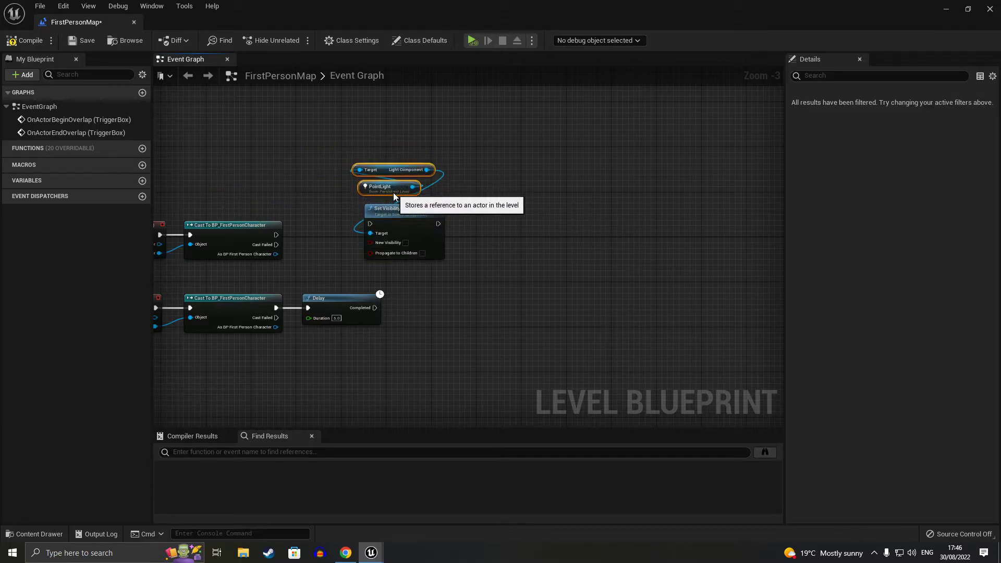
left_click(495, 263)
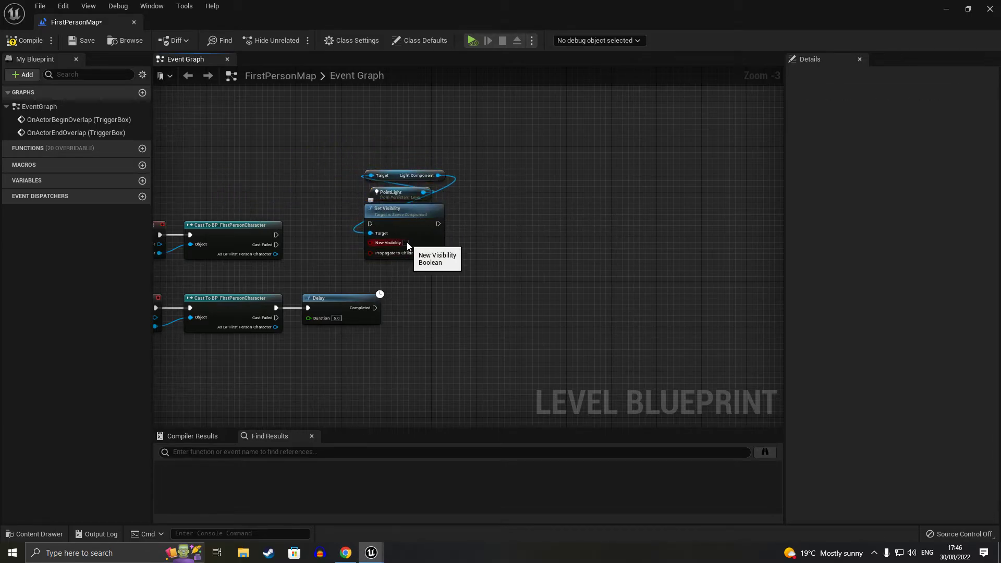
left_click(405, 243)
left_click_drag(371, 223, 276, 234)
left_click_drag(342, 162, 447, 263)
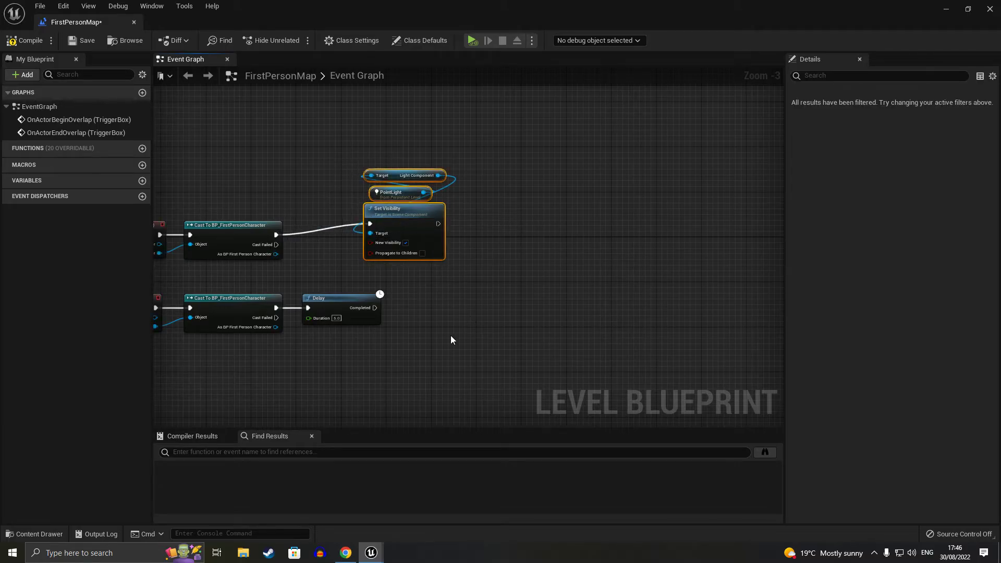
Duplicate the light nodes, wire Delay Completed into the copy, and untick New Visibility.
key("ctrl+c")
key("ctrl+v")
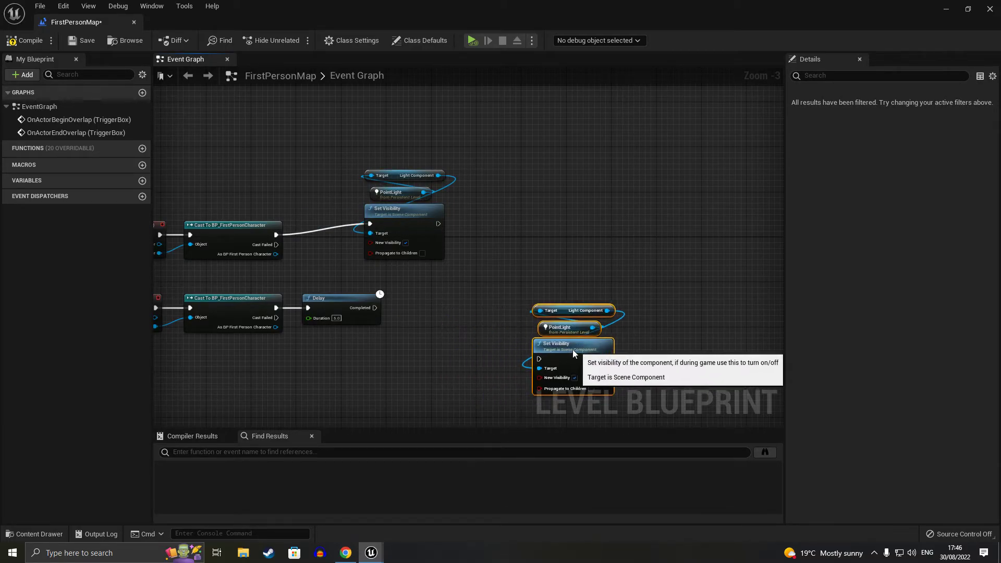
left_click_drag(485, 355, 473, 344)
left_click_drag(375, 308, 412, 330)
left_click_drag(444, 360, 484, 361)
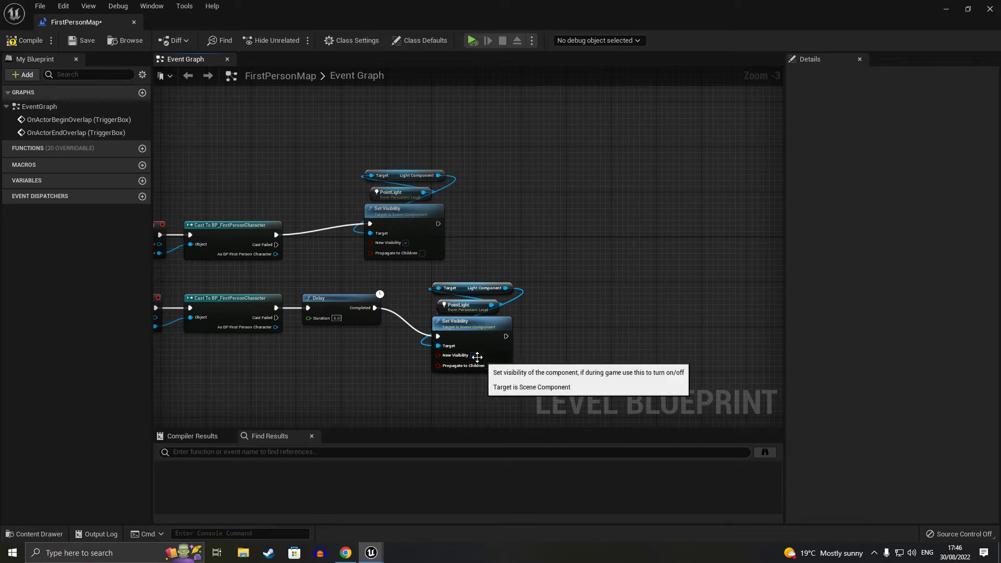
left_click(474, 355)
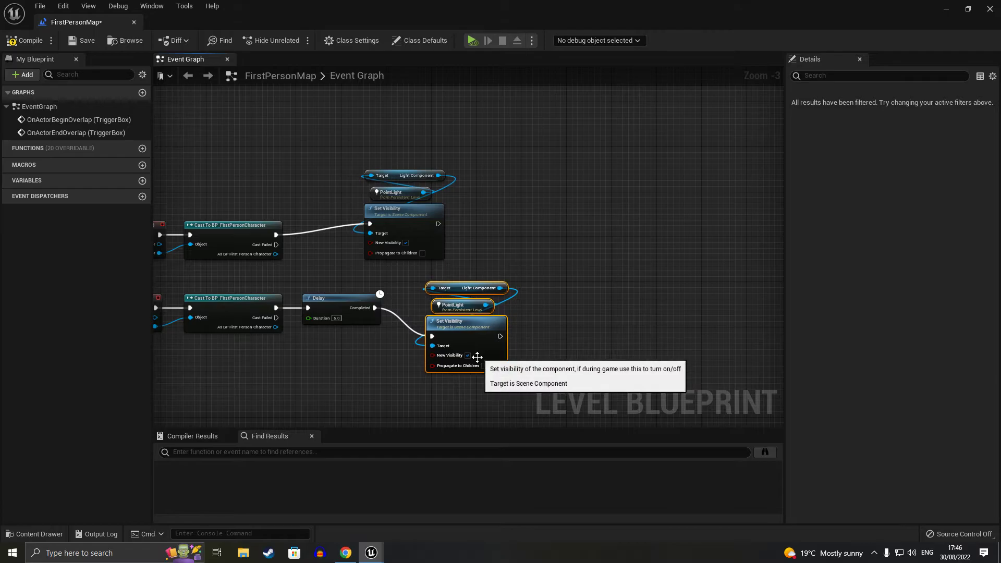
Remove the pasted Set Visibility and tidy the duplicate PointLight and Light Component nodes.
left_click_drag(433, 288, 419, 277)
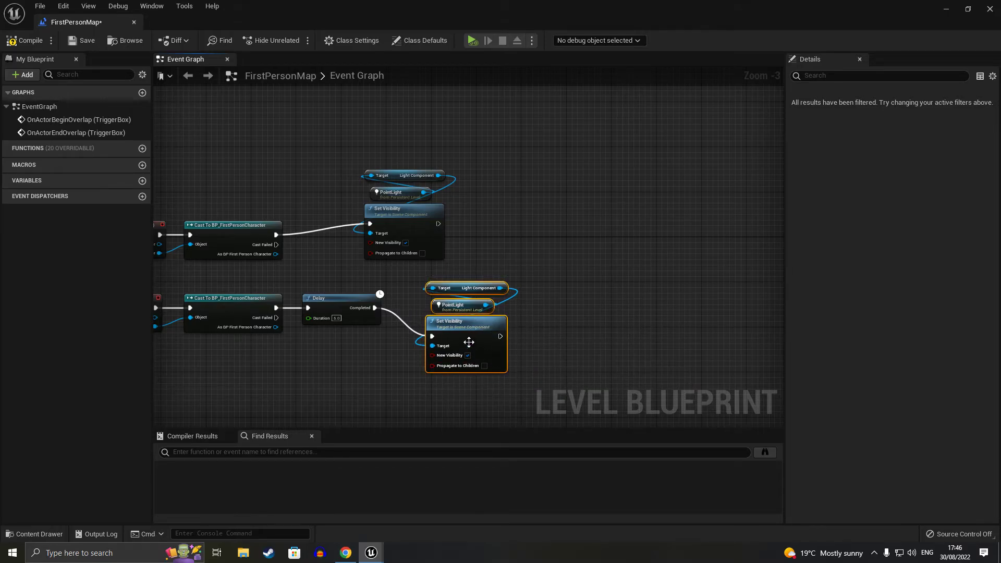
left_click(456, 306)
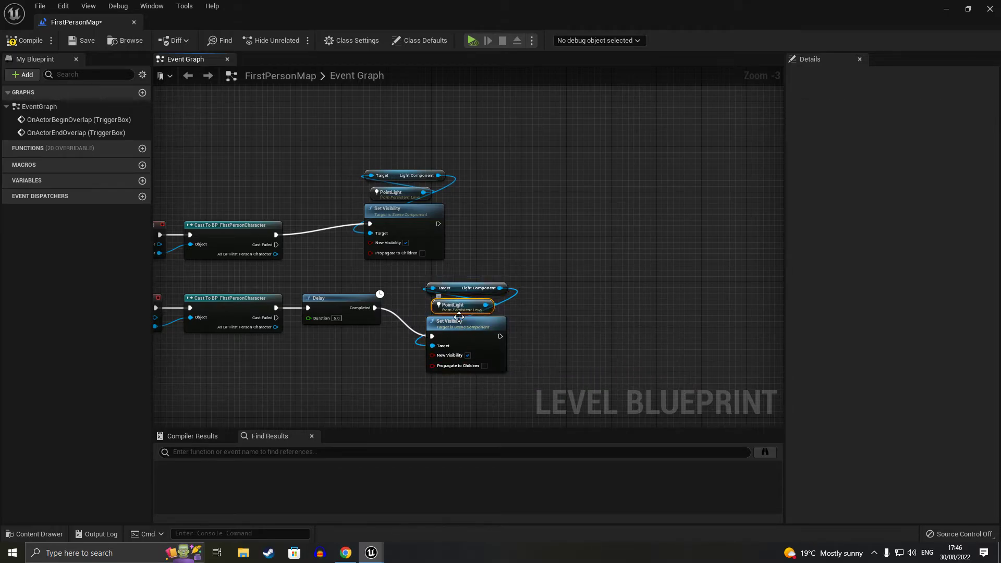
left_click(432, 335, "alt")
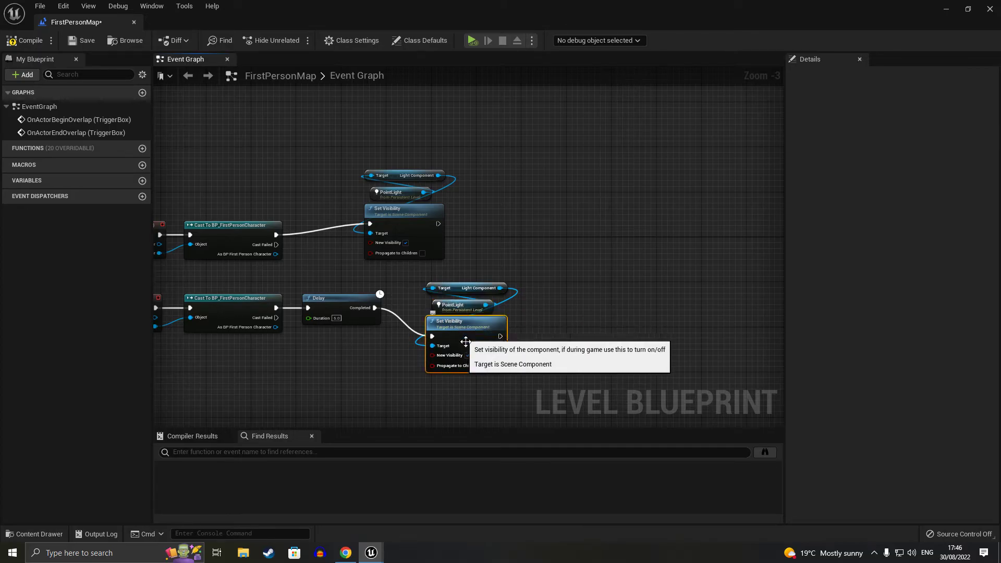
left_click(504, 347)
key("Delete")
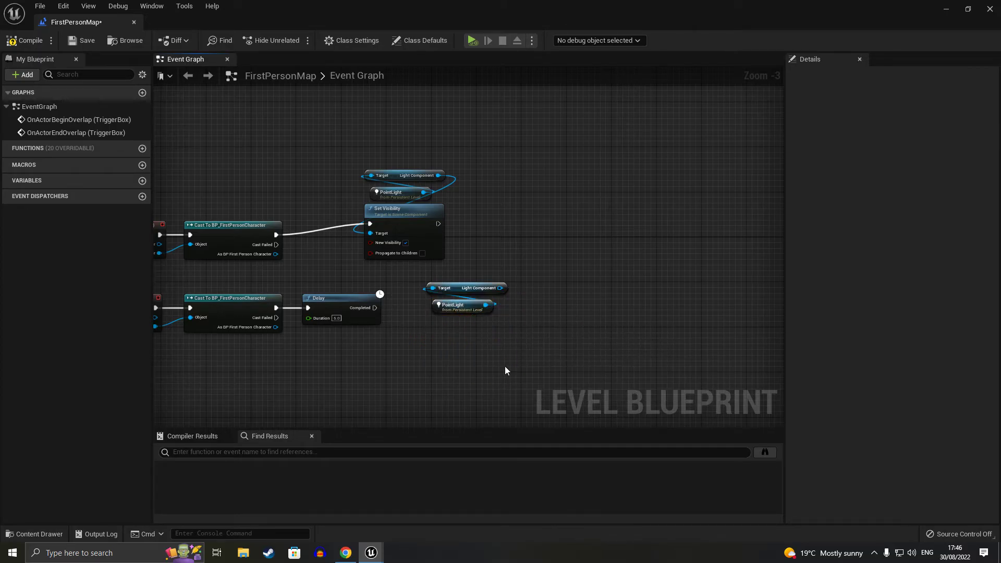
key("ctrl+v")
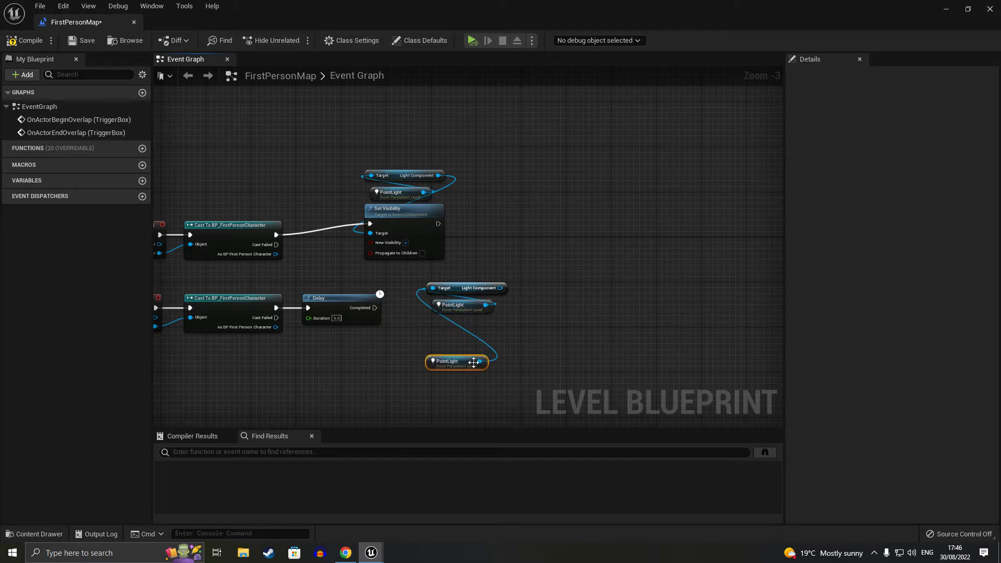
left_click_drag(451, 306, 453, 341)
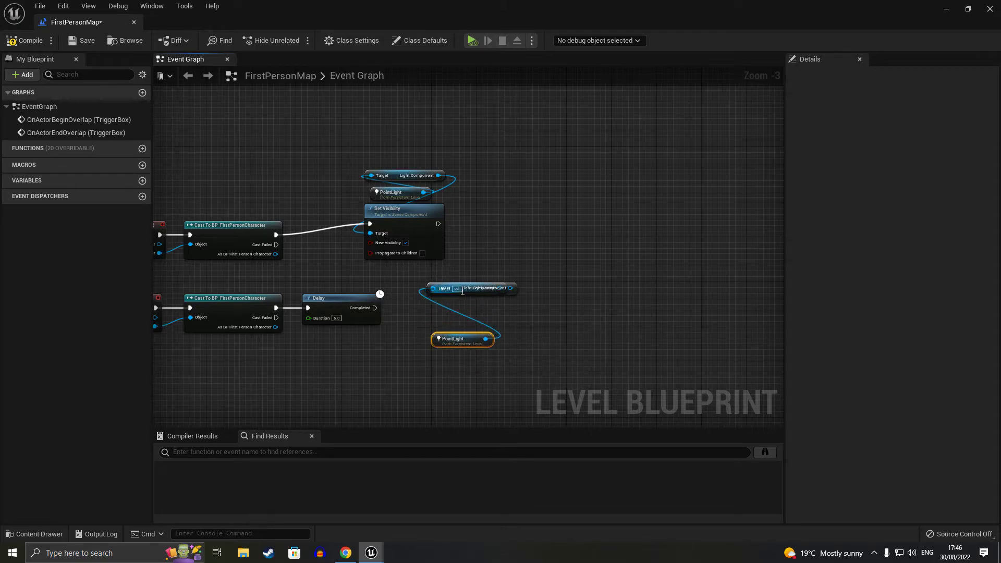
left_click_drag(472, 288, 528, 322)
key("Delete")
mouse_move(459, 340)
left_mouse_down()
mouse_move(454, 302)
mouse_move(538, 330)
left_mouse_up()
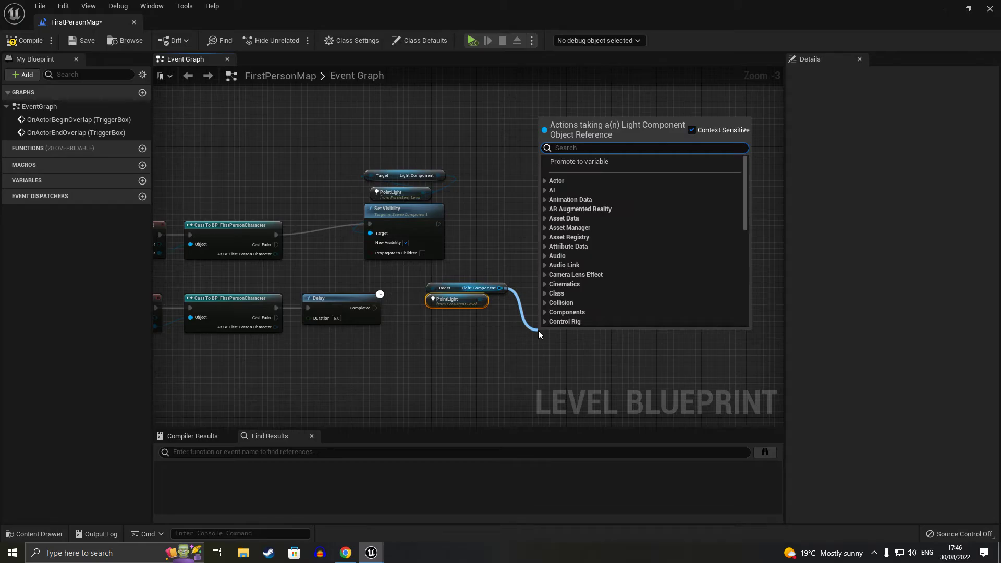
Paste a new Set Visibility below the getters with Light Component feeding its Target.
left_click(414, 224)
key("ctrl+c")
key("ctrl+v")
left_click_drag(511, 371, 467, 339)
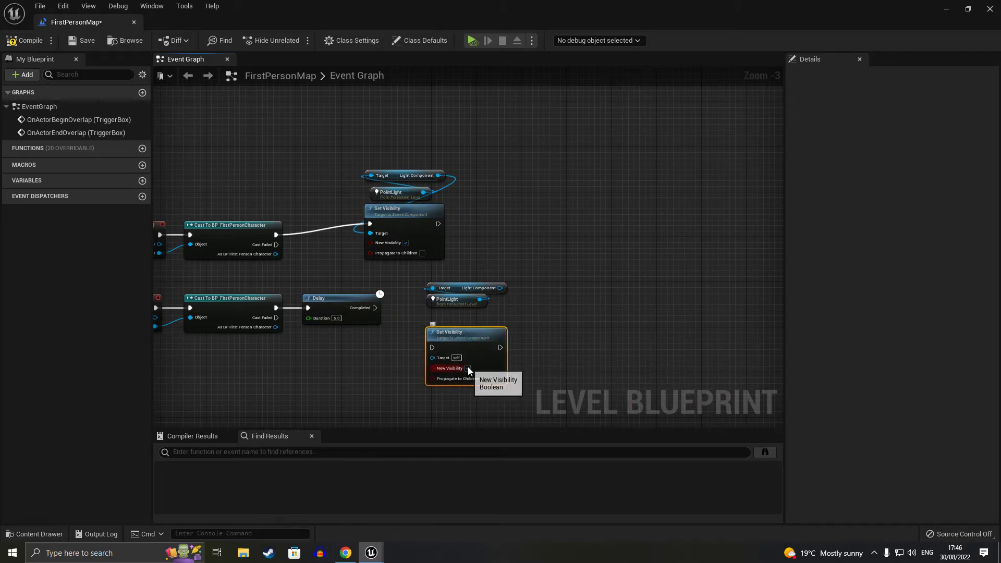
left_click_drag(499, 287, 433, 358)
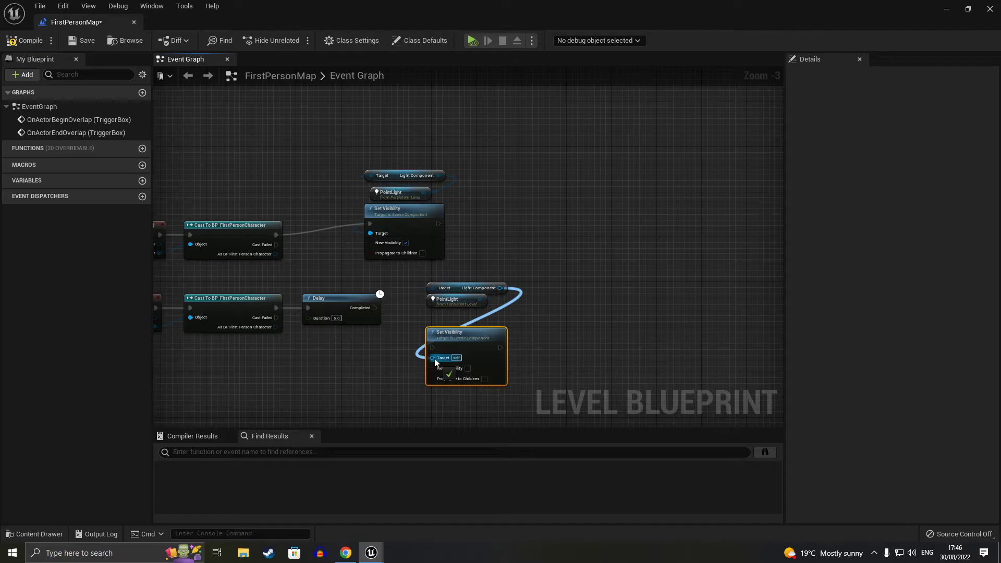
Line the end-overlap nodes up level with Delay and connect Delay Completed to Set Visibility.
left_click(438, 288)
left_click(450, 302, "ctrl")
left_click_drag(449, 302, 449, 399)
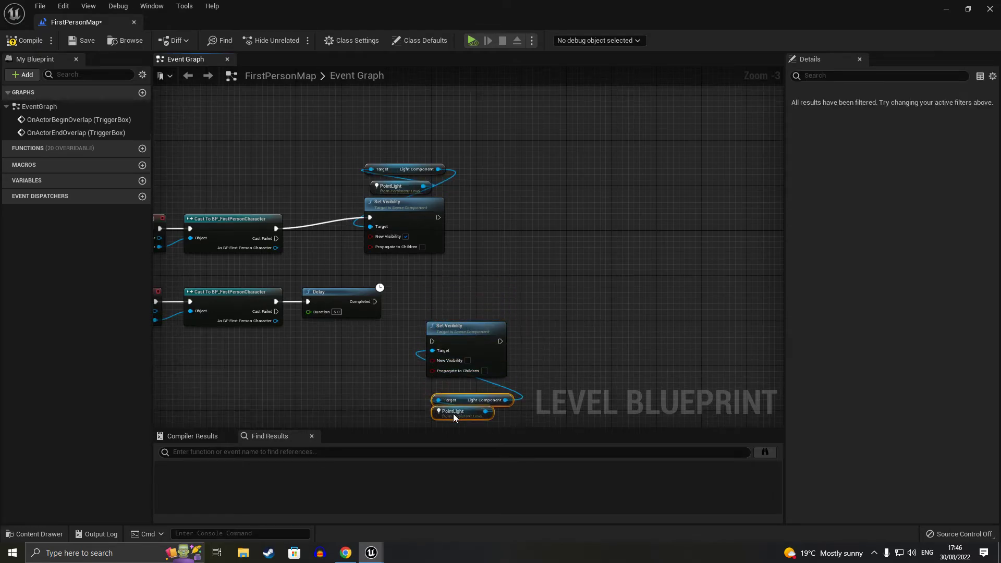
left_click_drag(430, 306, 521, 412)
left_click_drag(455, 321, 461, 287)
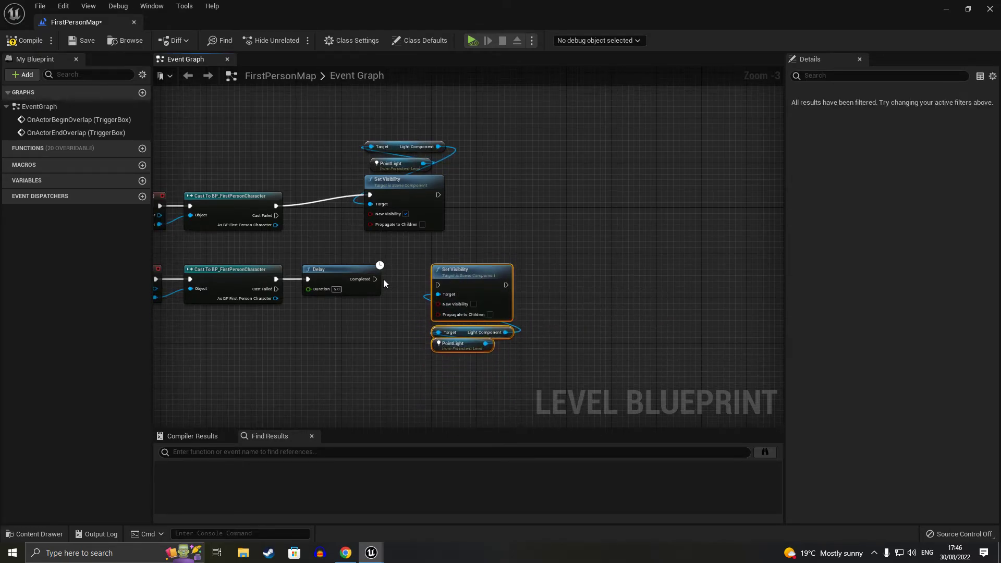
left_click_drag(374, 279, 417, 284)
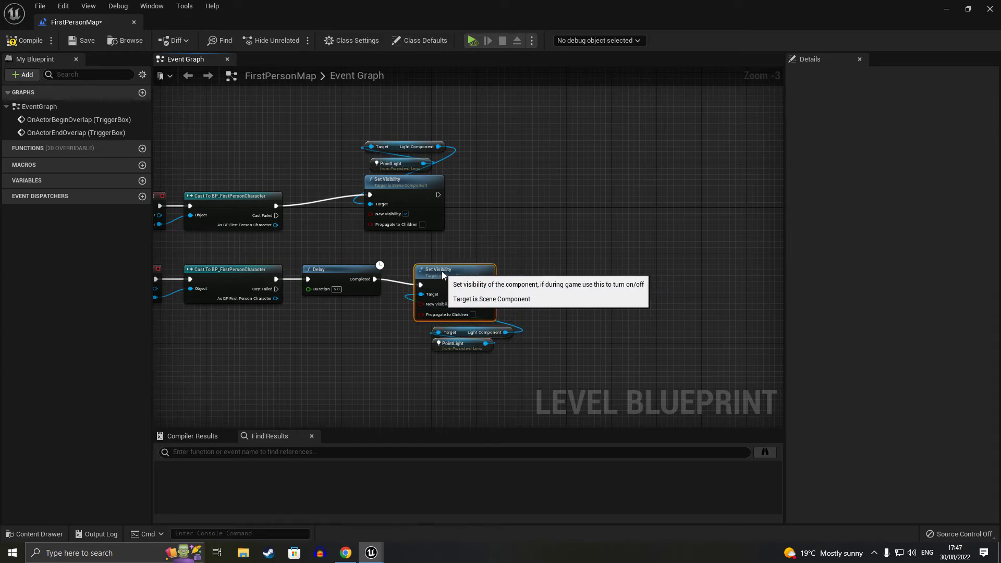
mouse_move(397, 375)
right_mouse_down()
mouse_move(521, 391)
mouse_move(515, 385)
right_mouse_up()
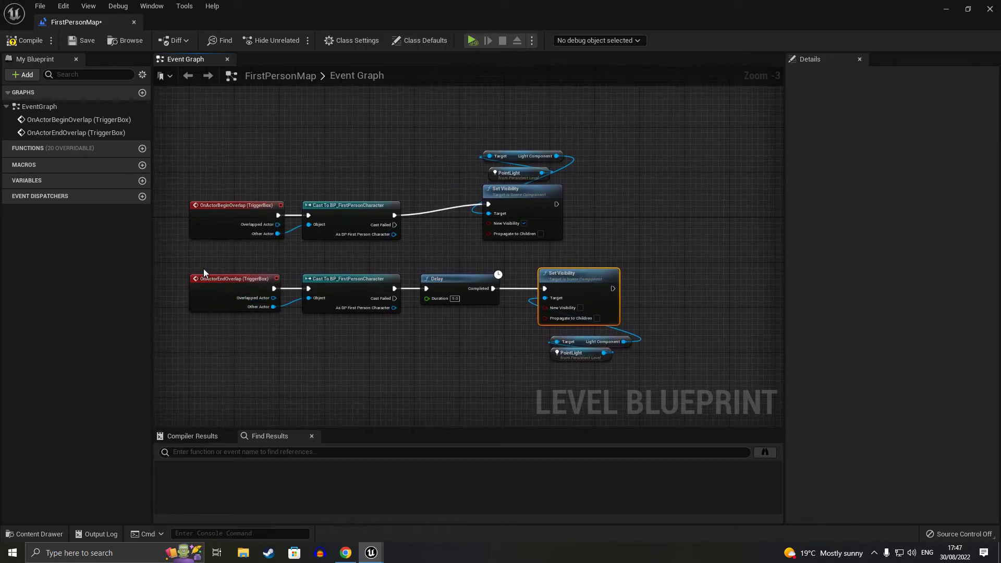
left_click_drag(203, 271, 656, 378)
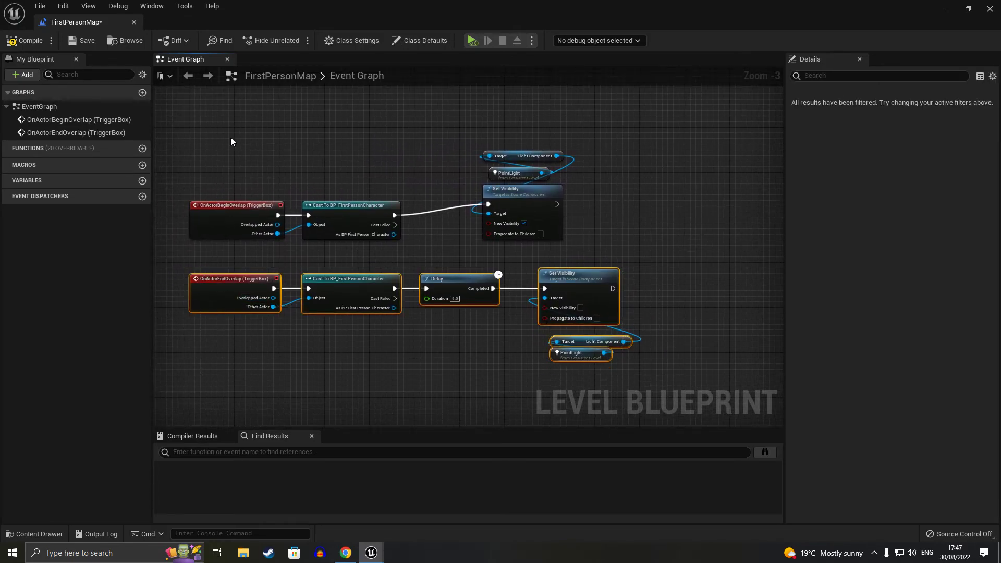
Deselect the nodes, compile the level blueprint, and close the blueprint editor window.
left_click_drag(231, 137, 293, 175)
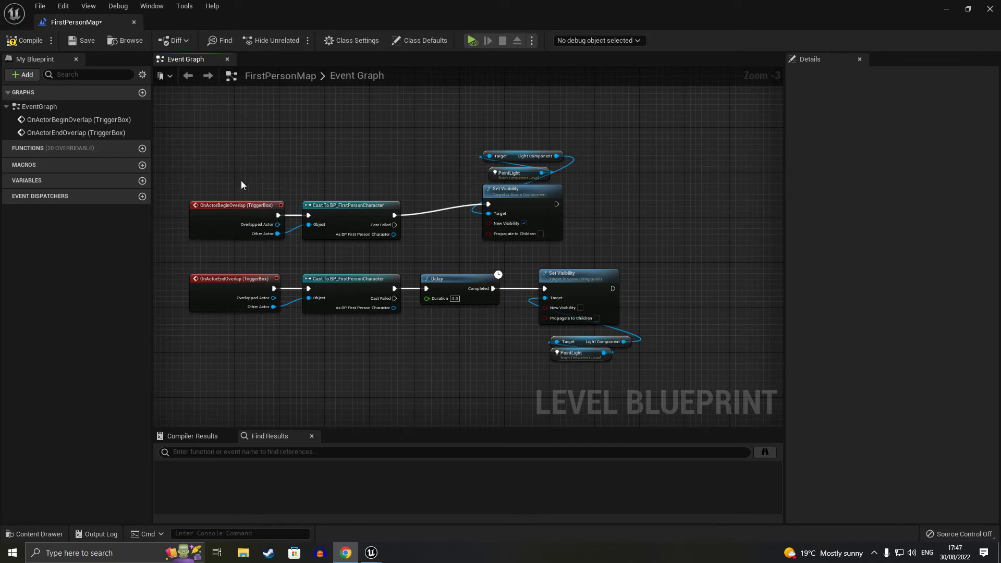
left_click(22, 42)
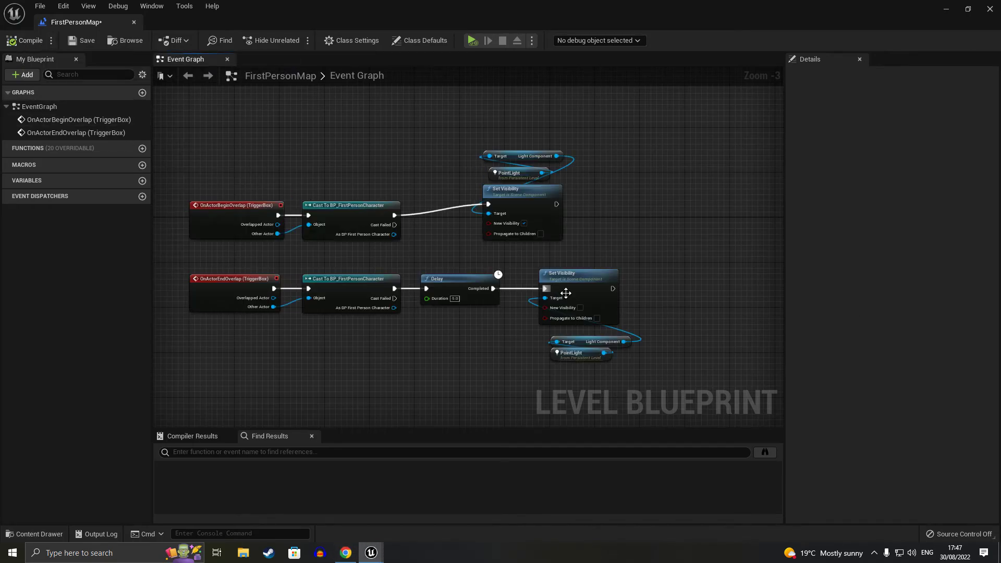
left_click(946, 9)
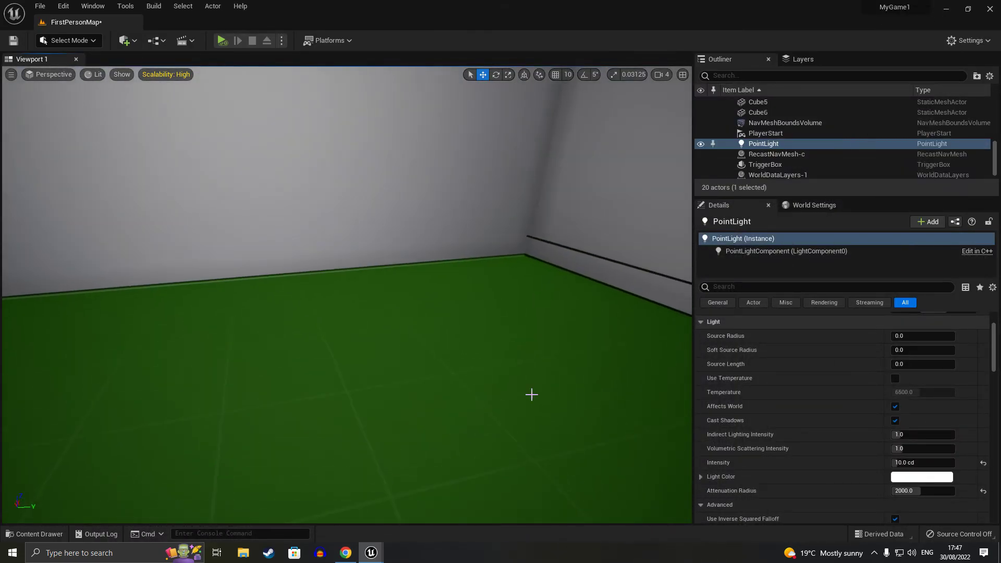
Play From Here on the floor spot and walk forward past the box into the room.
right_click(558, 395)
left_click(600, 394)
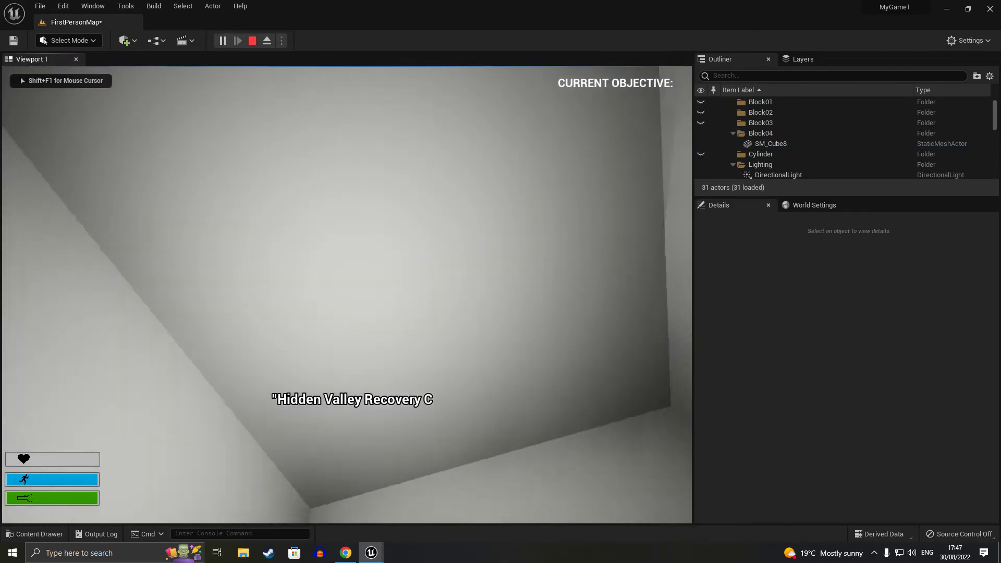
key("shift+w")
key("w")
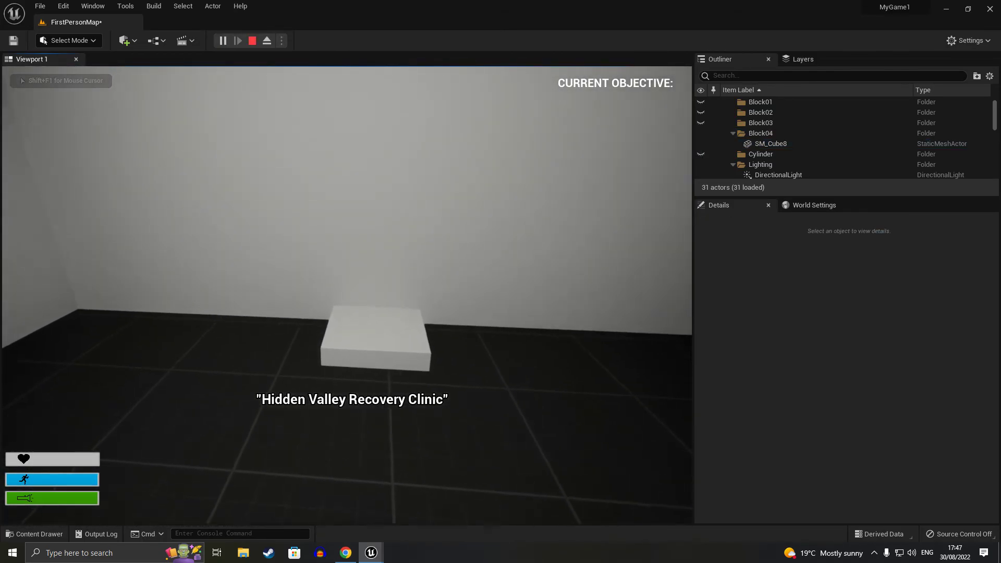
key("w")
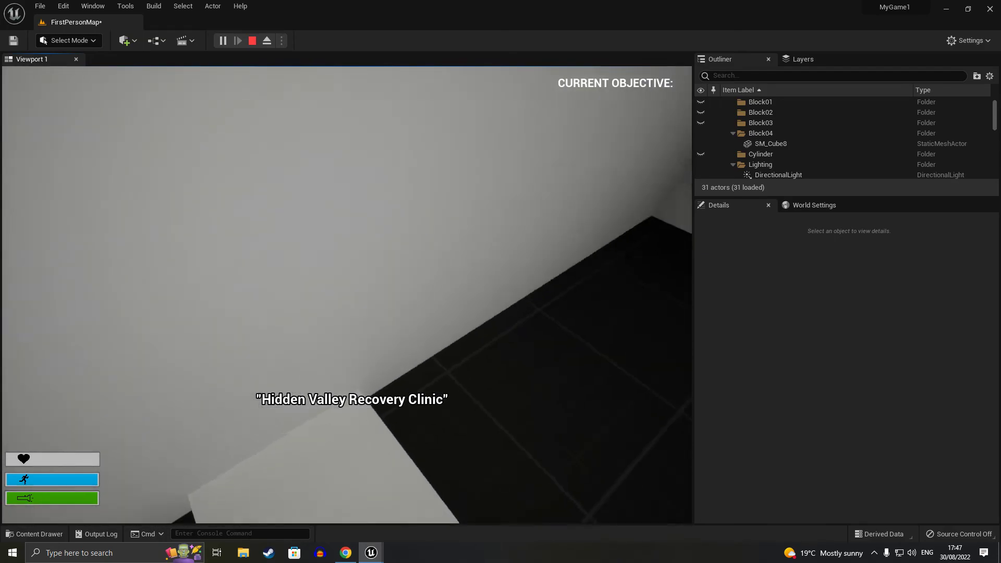
key("w")
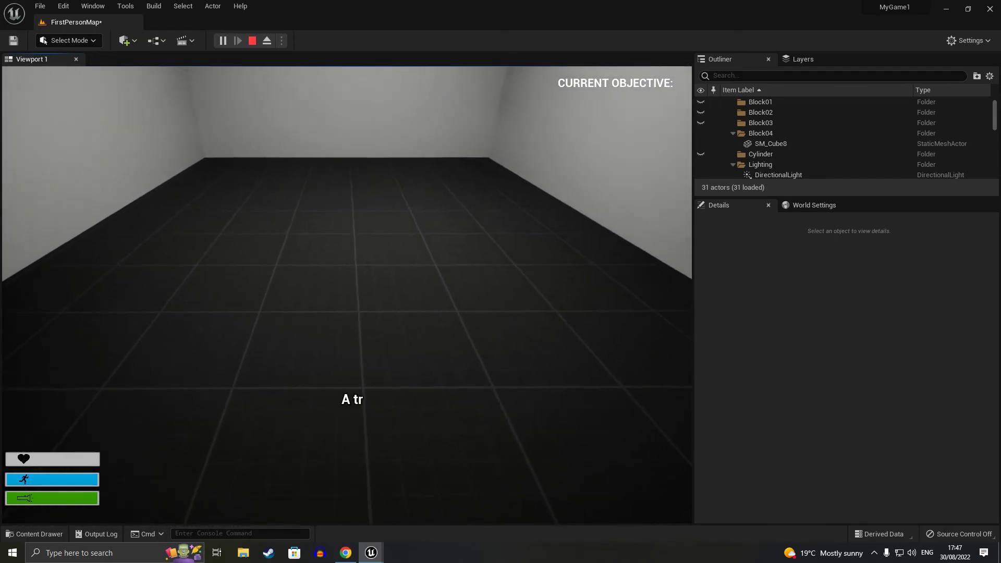
key("w")
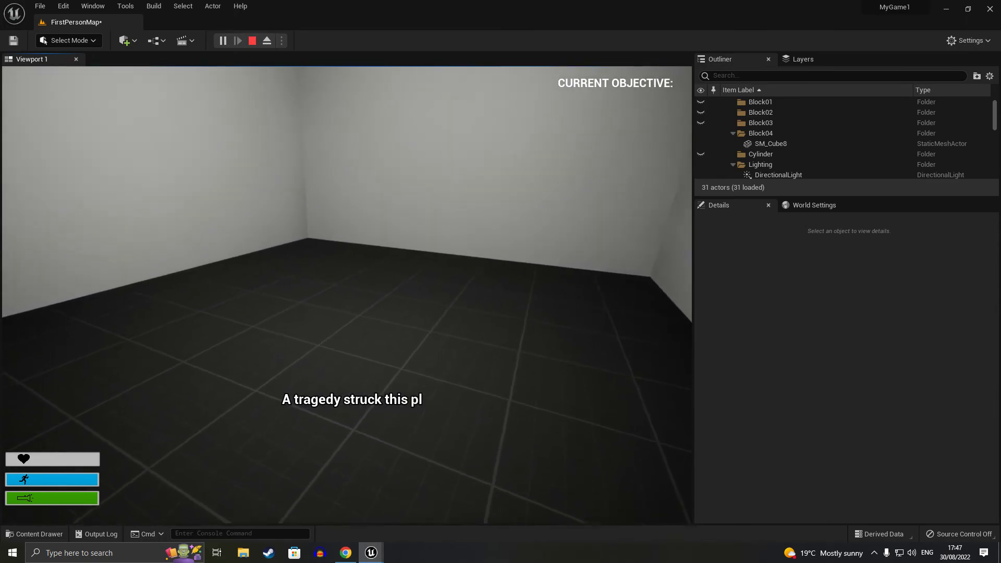
key("w")
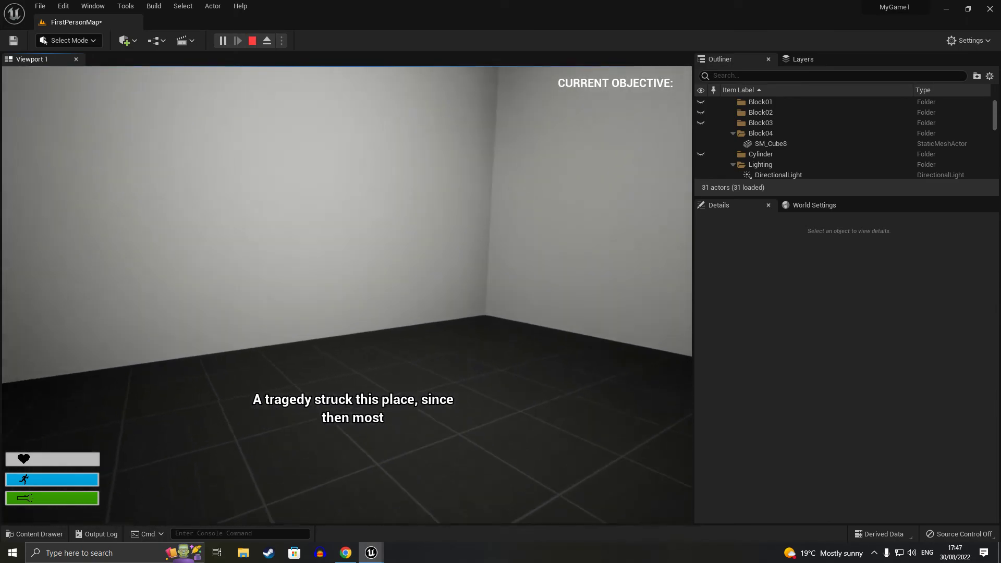